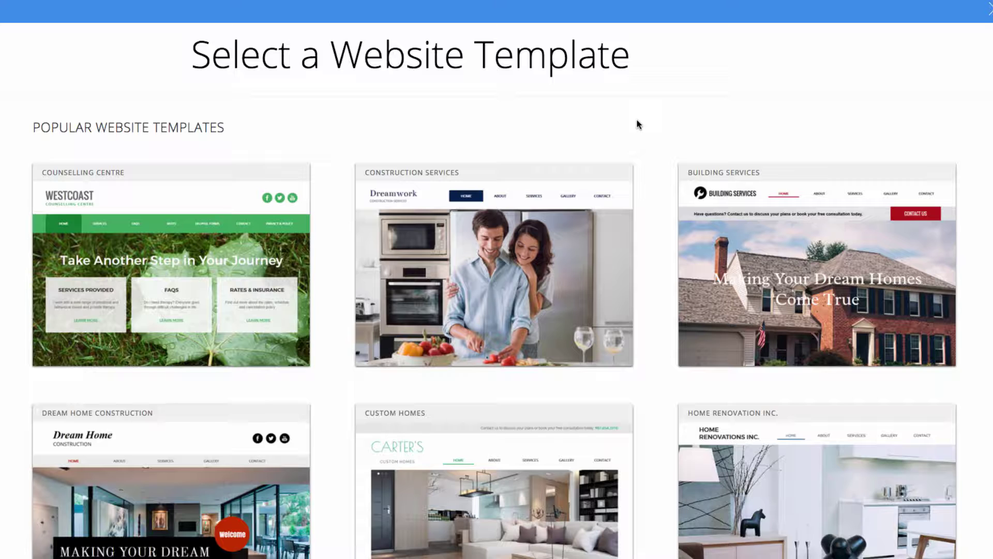
- Replace the existing site content with the Construction Services (Dreamwork) template
mouse_move(477, 177)
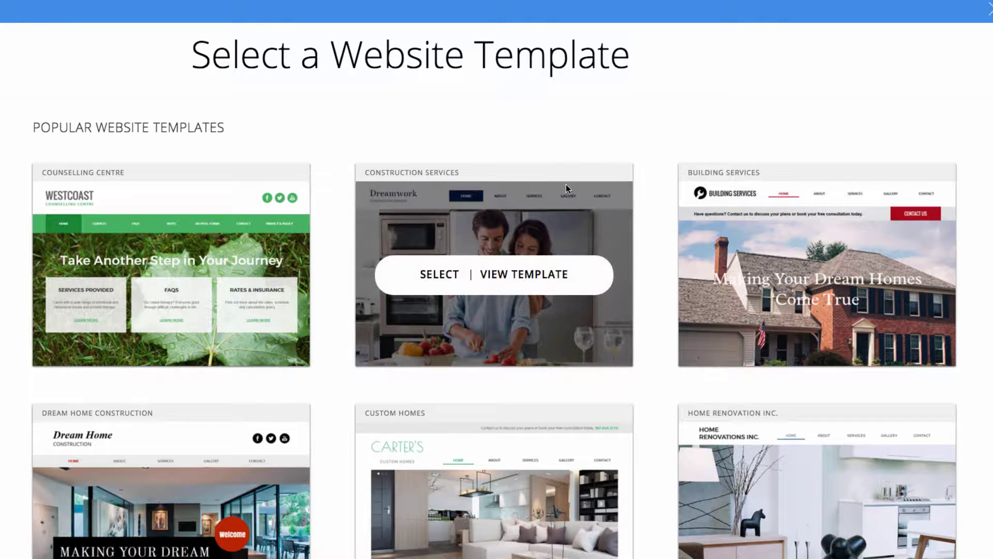
click(443, 278)
click(538, 382)
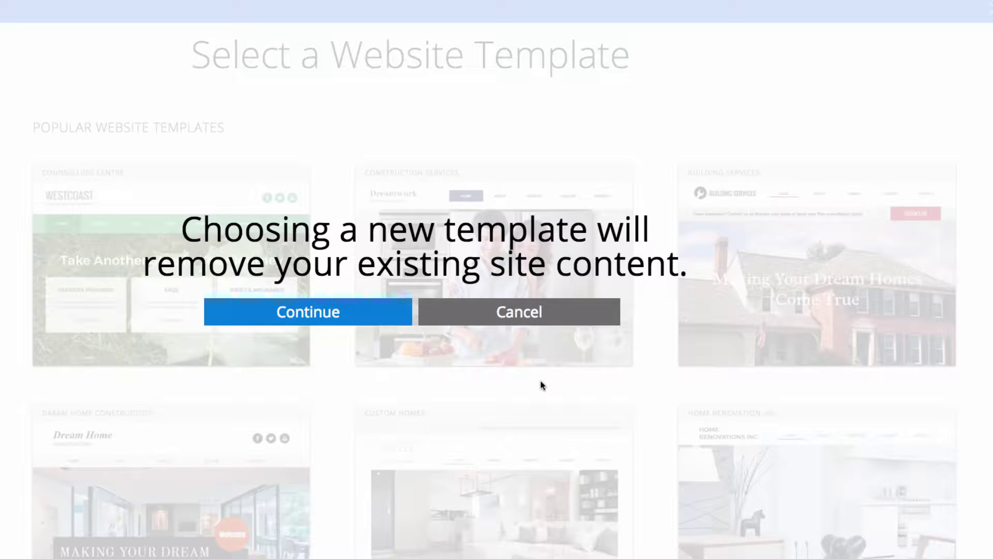
click(298, 326)
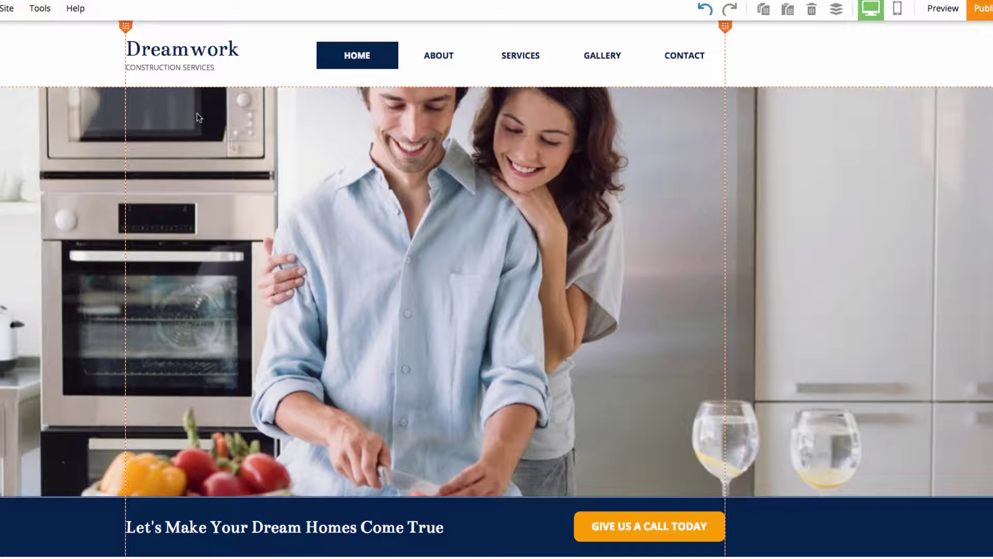
- Change the header logo text from Dreamwork to Website.com
click(192, 49)
double_click(192, 50)
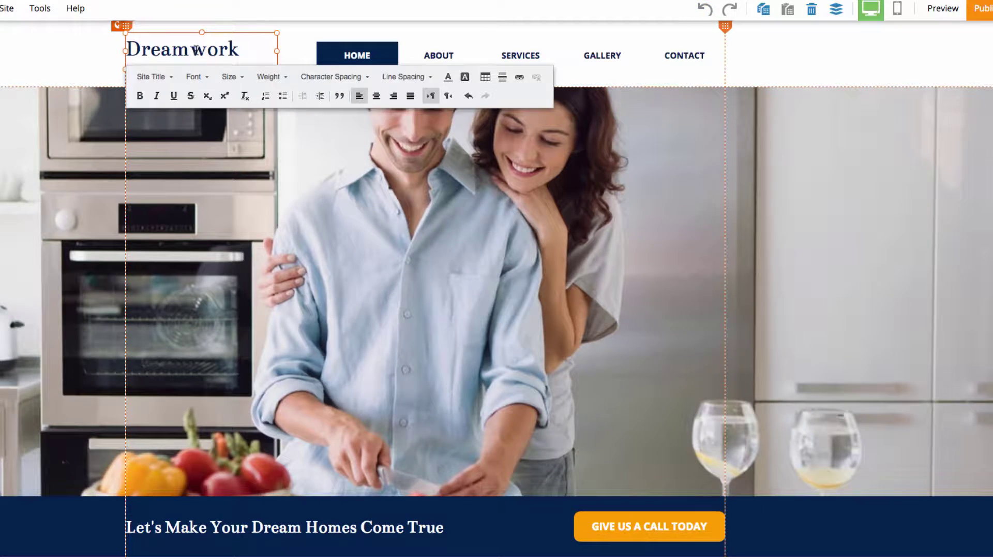
double_click(221, 50)
text(Website)
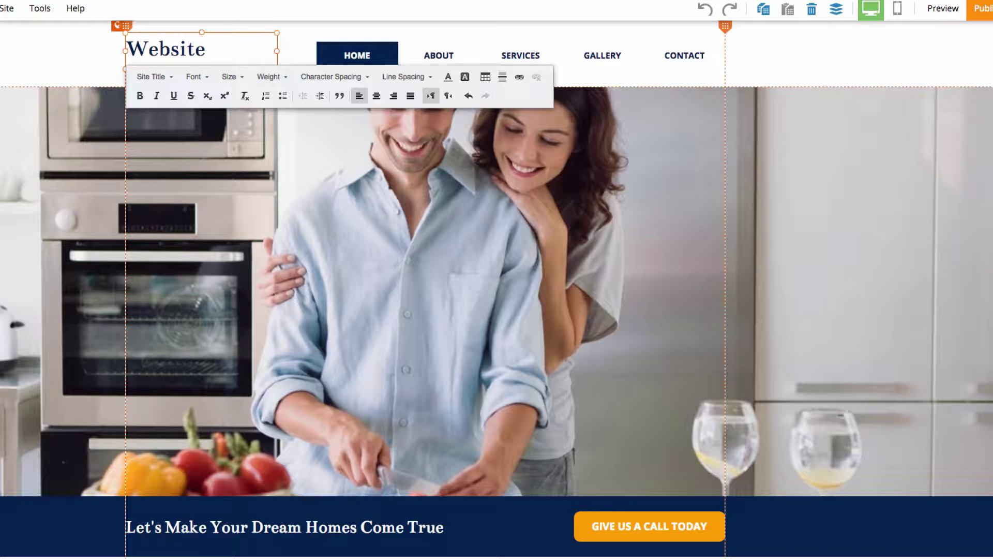
text(.com)
click(52, 70)
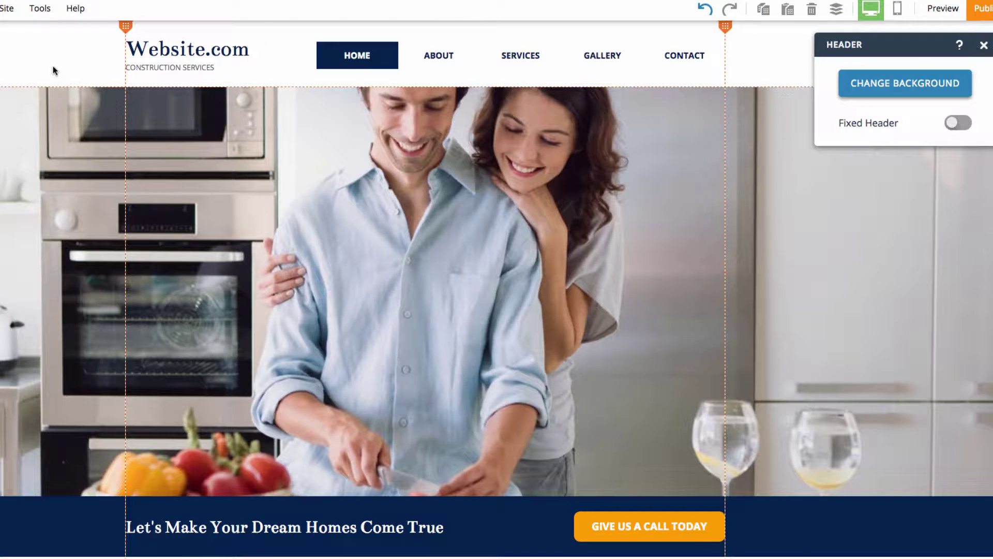
click(186, 51)
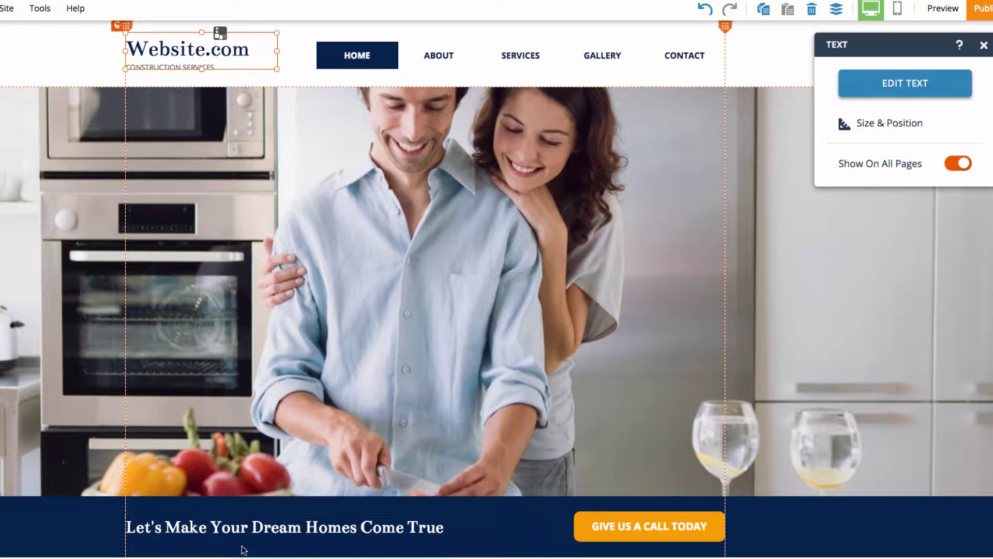
- Replace 'Dream Homes' with 'Dream Websites' in the banner headline
double_click(257, 530)
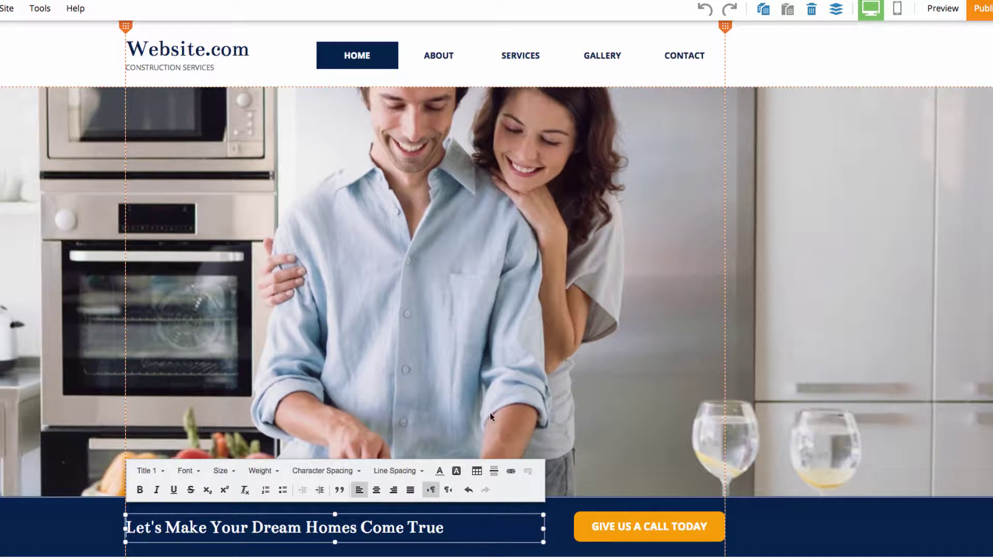
drag(252, 527, 344, 527)
text(Dream Websites)
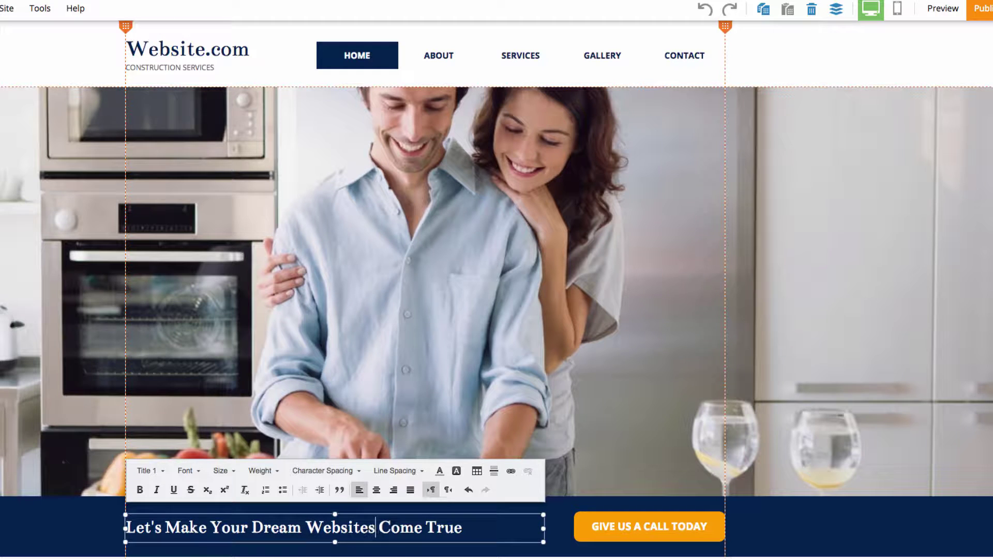
click(883, 257)
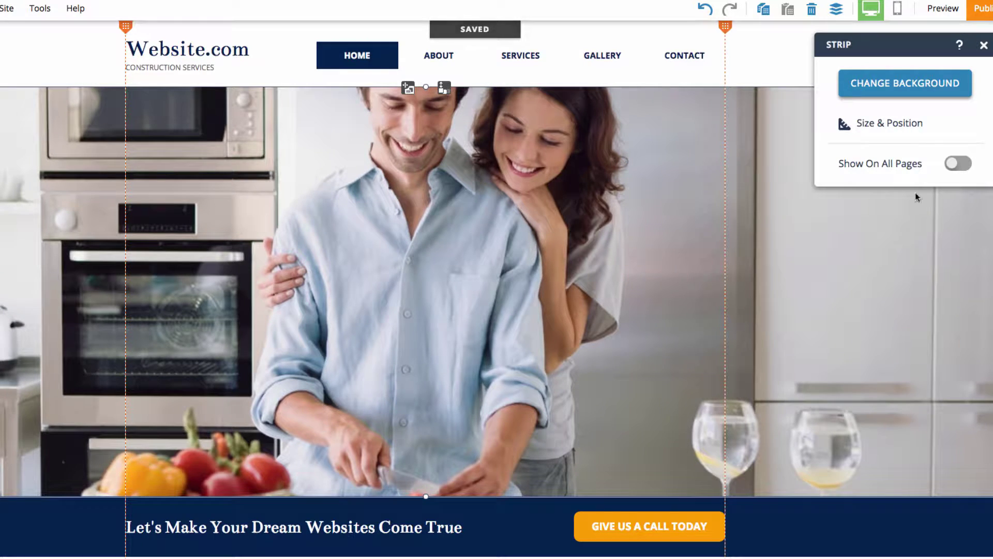
- Set the home banner strip's background to the seaside balcony image from Background Images
click(895, 87)
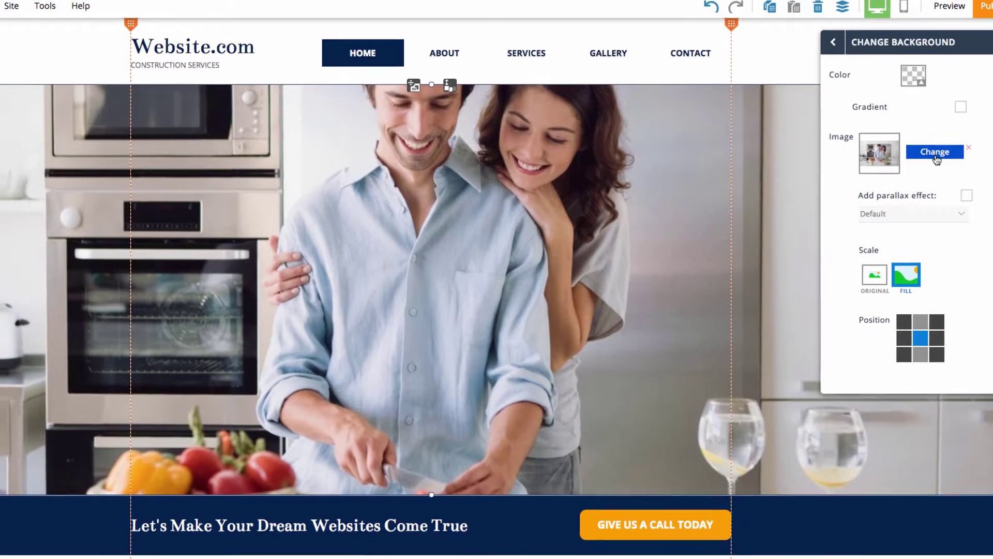
click(935, 153)
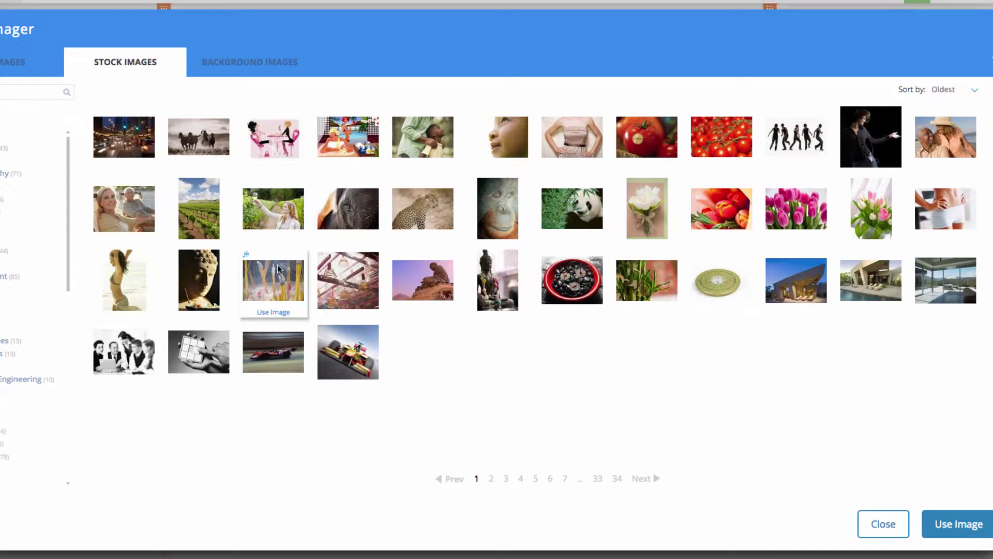
click(236, 78)
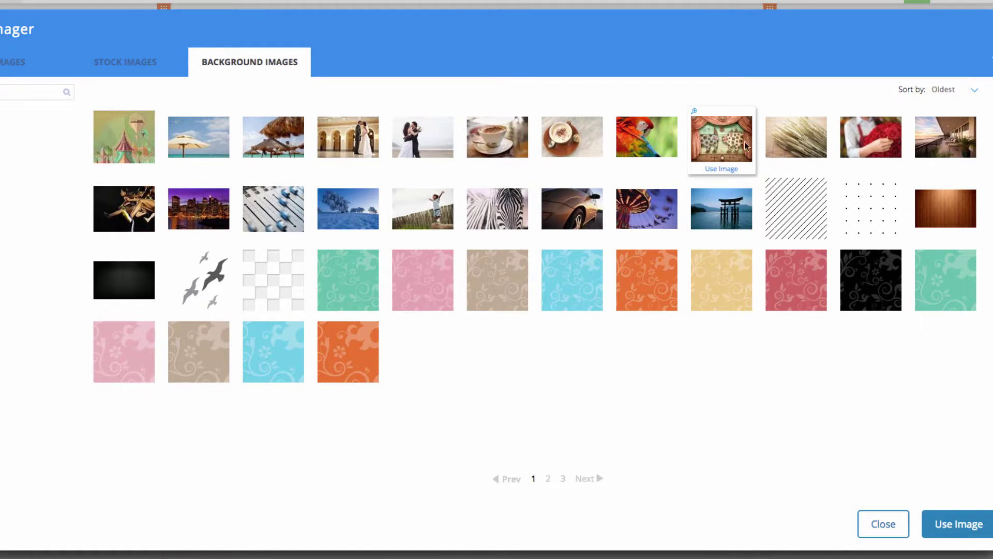
double_click(962, 140)
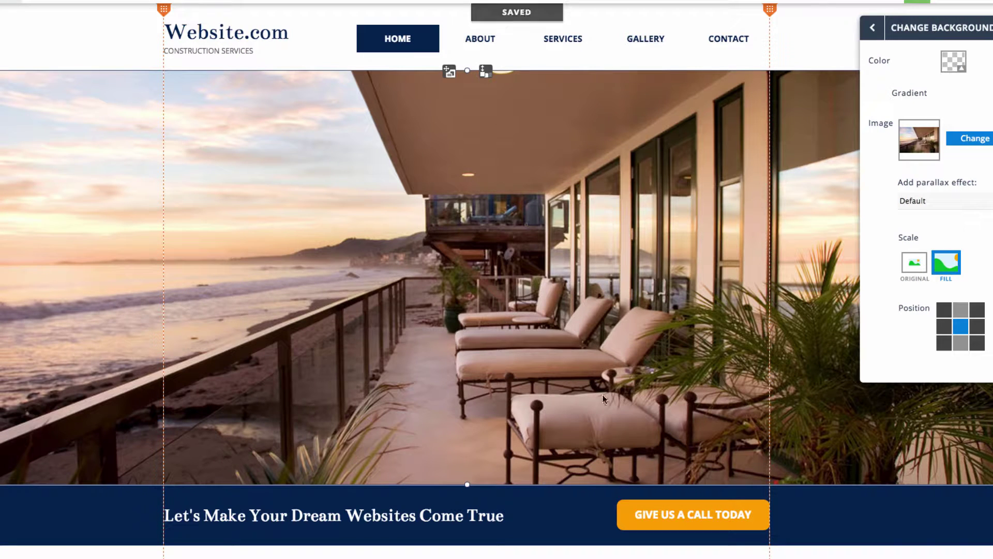
click(873, 28)
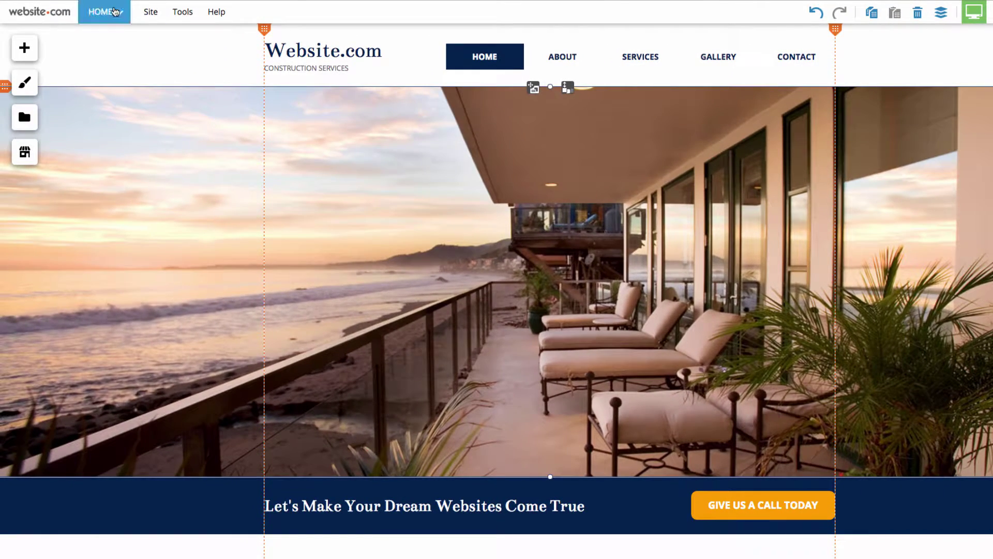
- Go to the Contact page and delete its existing web form
click(105, 11)
click(125, 237)
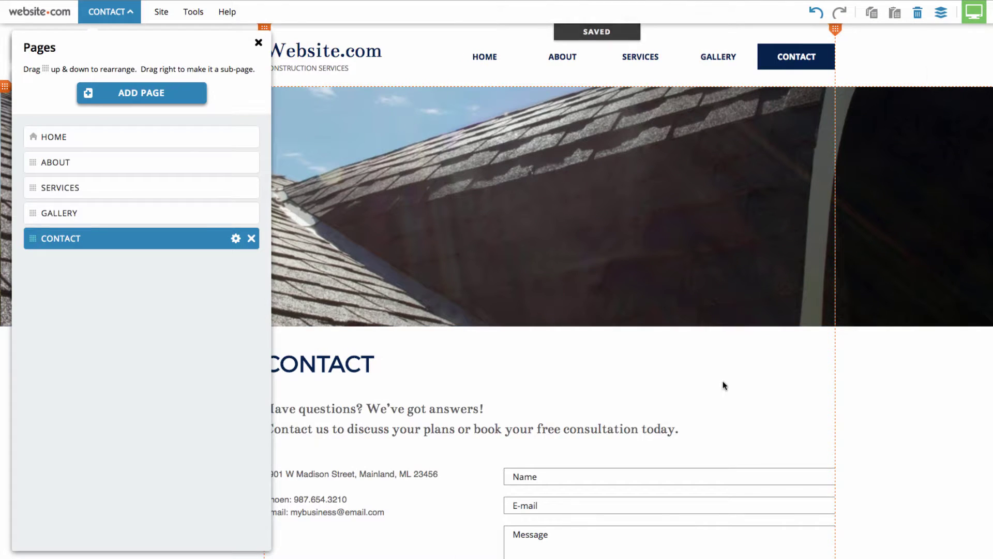
click(699, 370)
scroll(696, 366, down, 4)
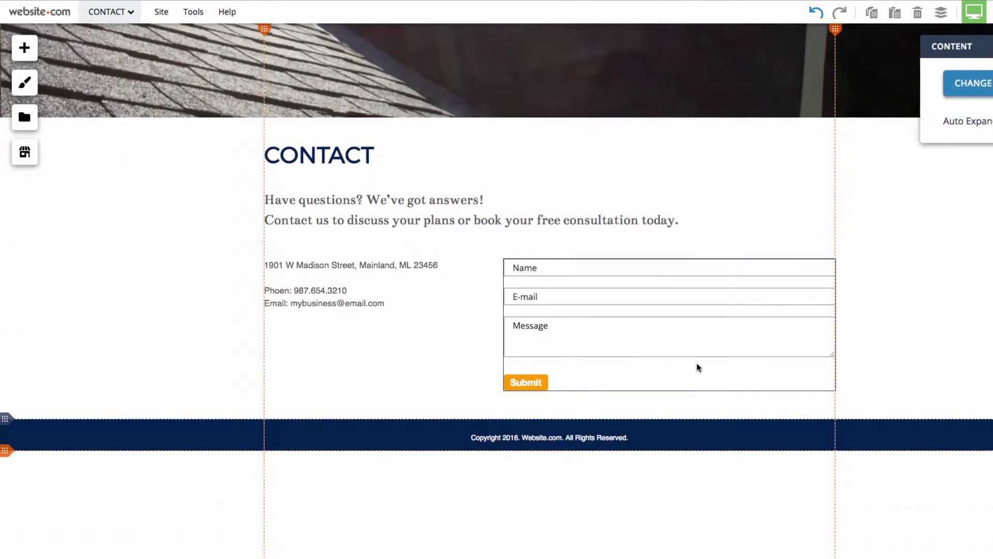
click(558, 324)
click(922, 14)
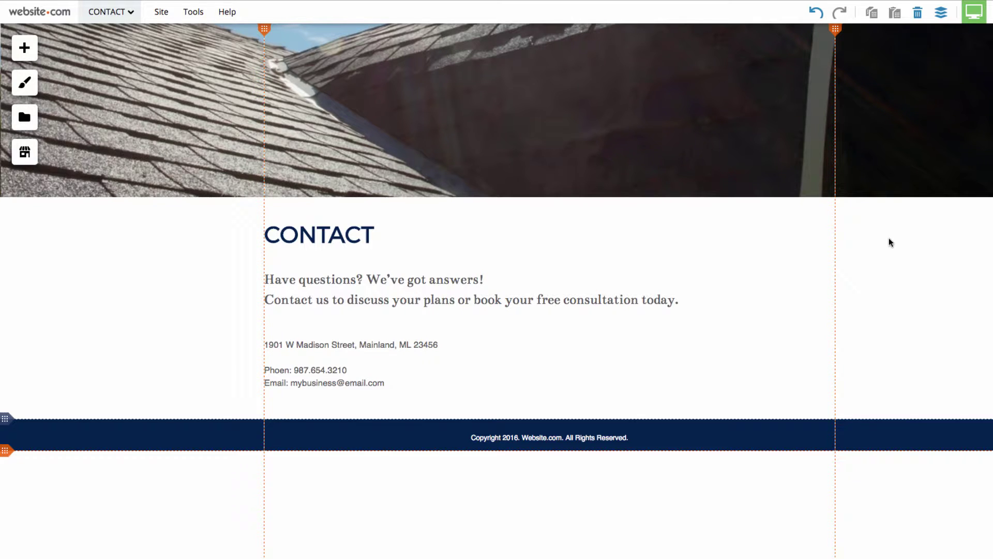
- Place a Contact web form with Name, E-mail and Message fields right of the address
click(20, 49)
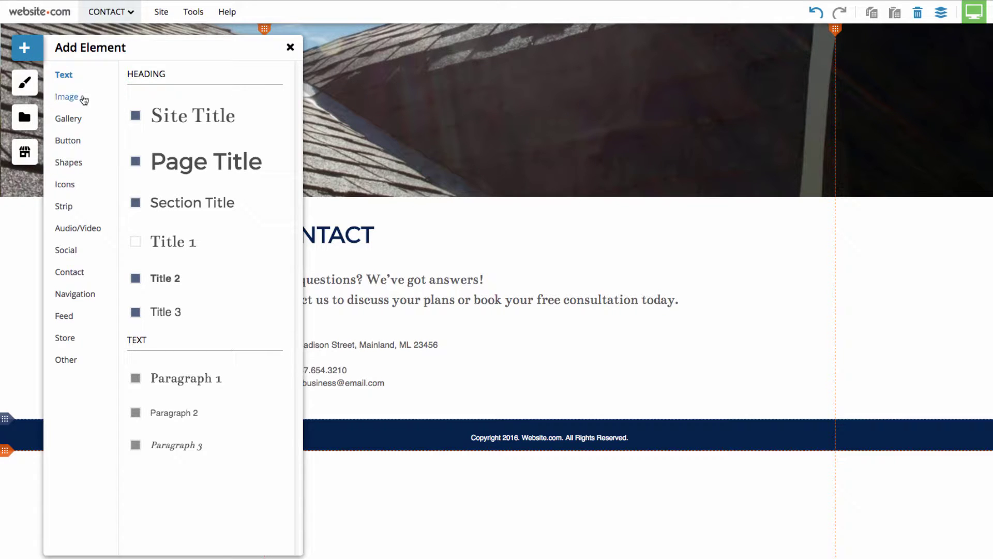
click(66, 252)
scroll(215, 246, down, 7)
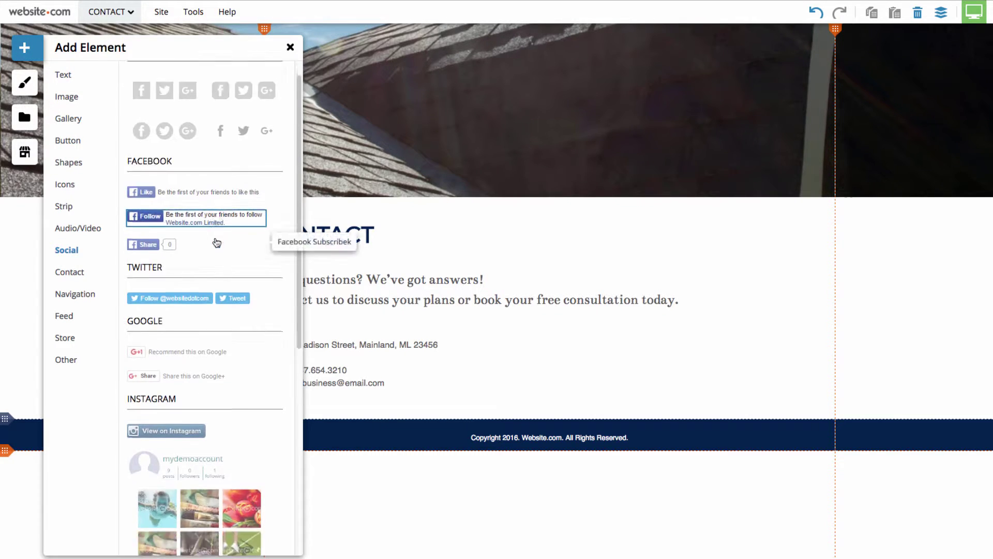
scroll(218, 251, up, 3)
scroll(218, 251, up, 4)
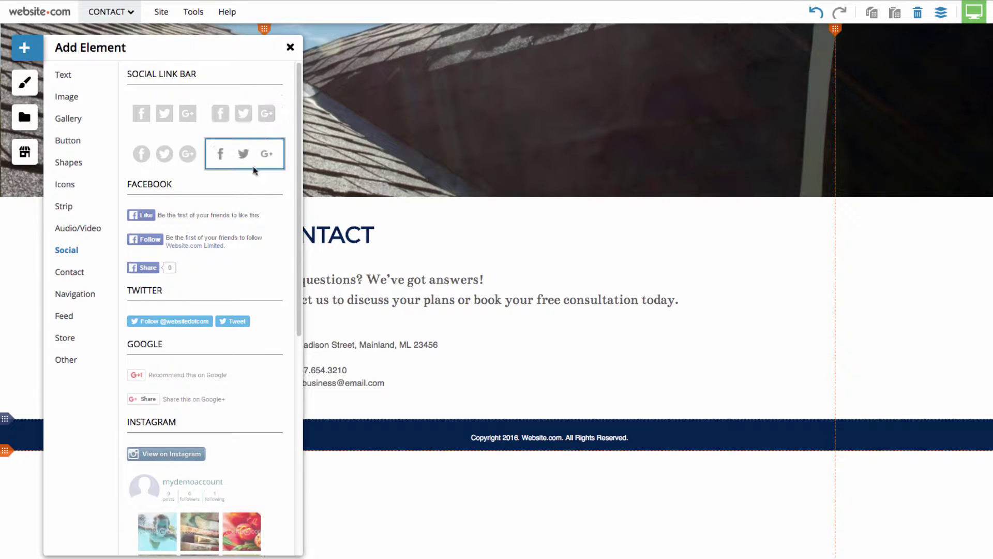
click(75, 295)
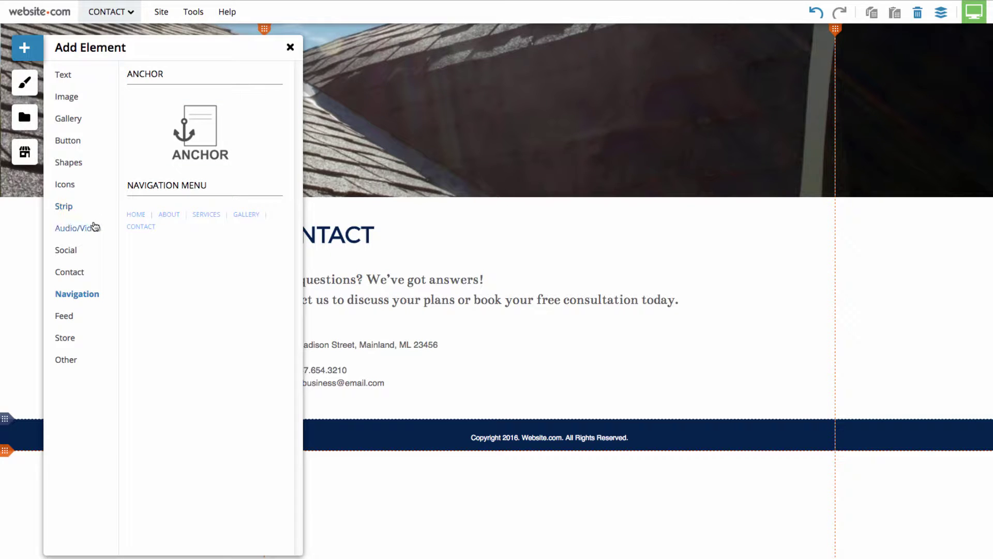
click(68, 279)
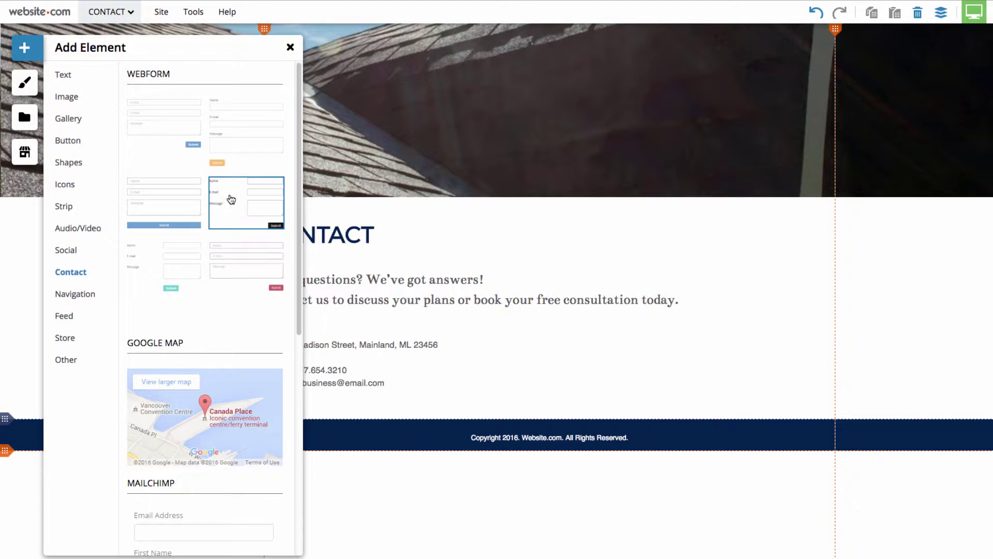
click(237, 194)
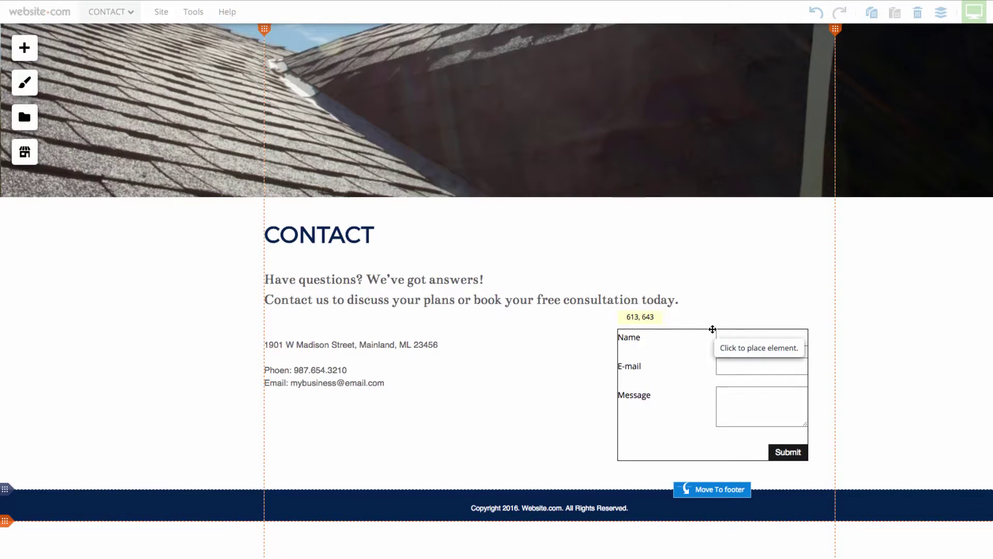
click(712, 329)
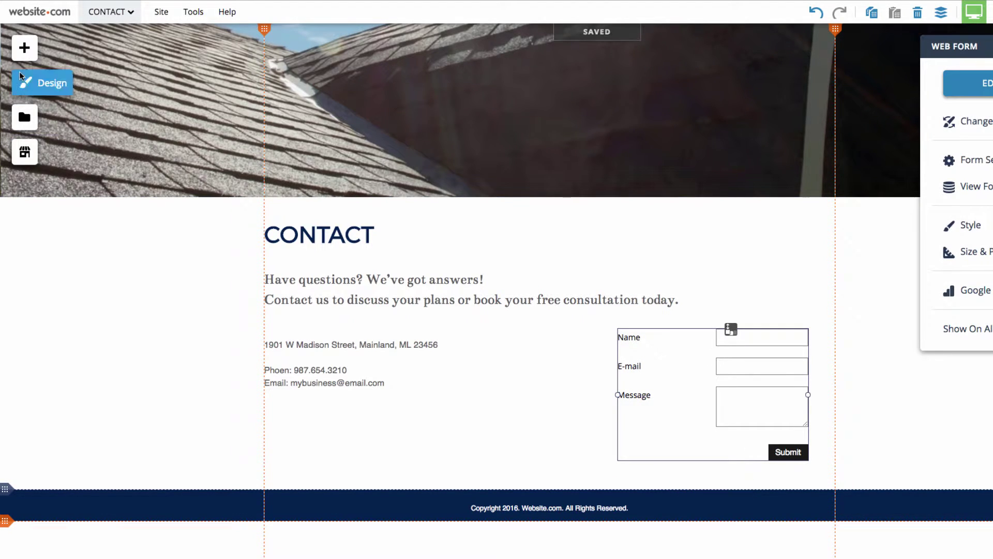
click(23, 58)
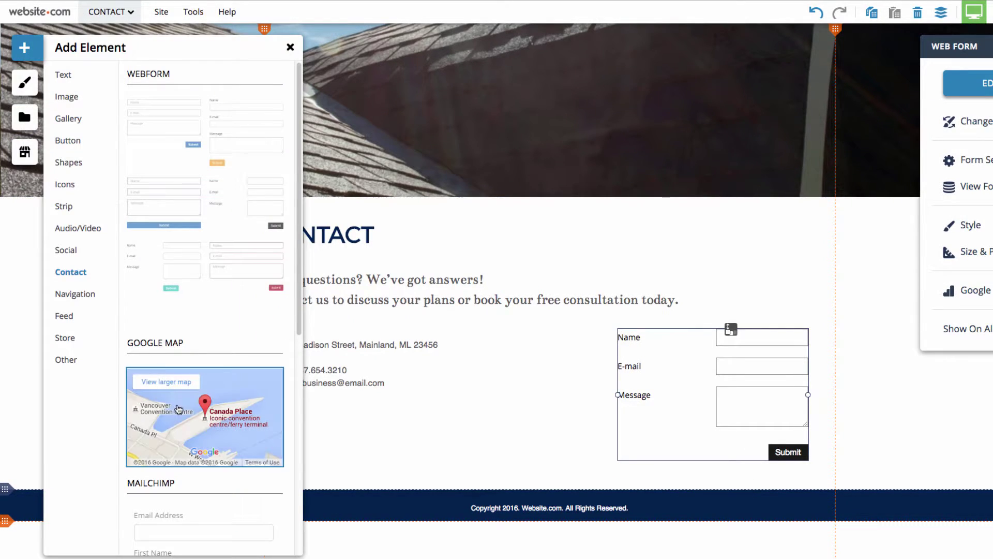
- Place a Google Map element below the contact details
click(178, 409)
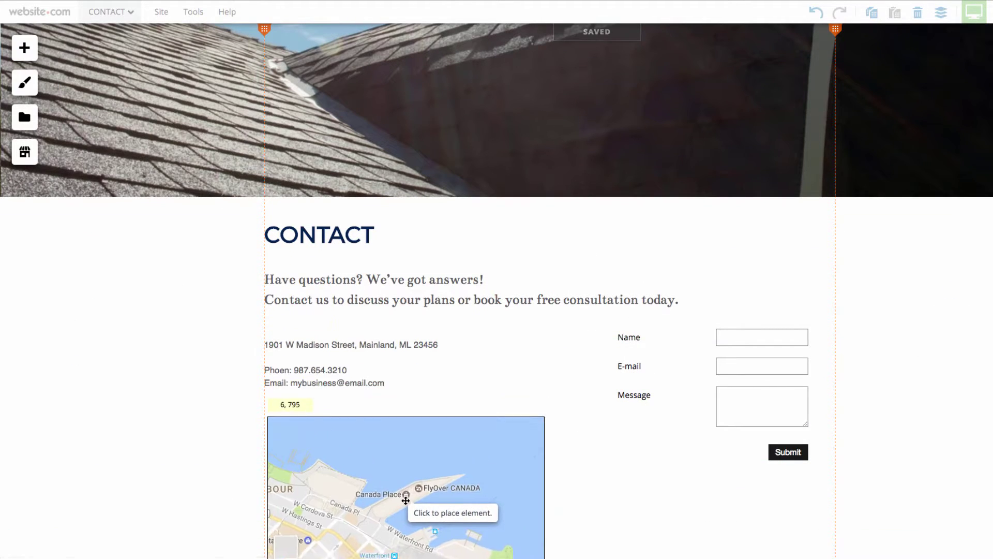
click(406, 483)
scroll(405, 481, down, 3)
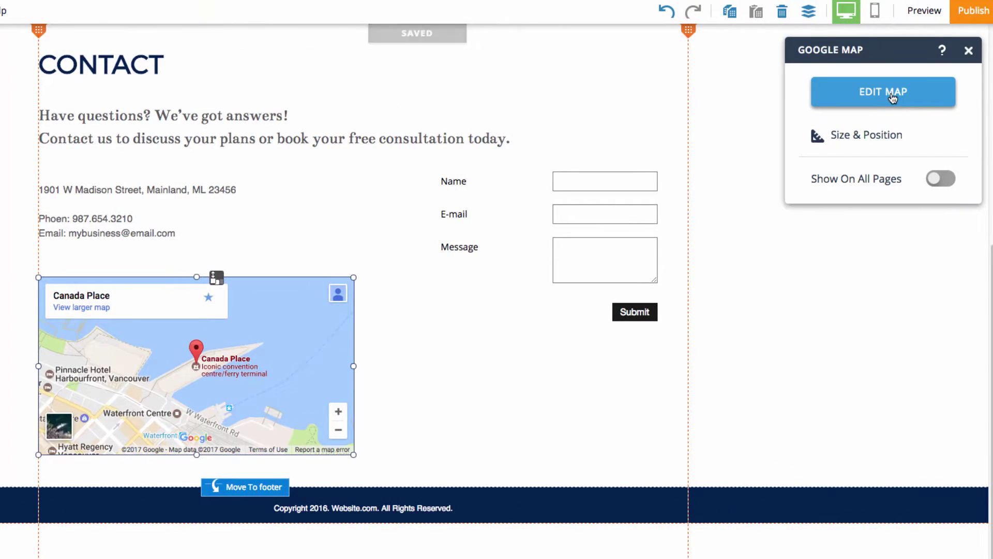
click(874, 98)
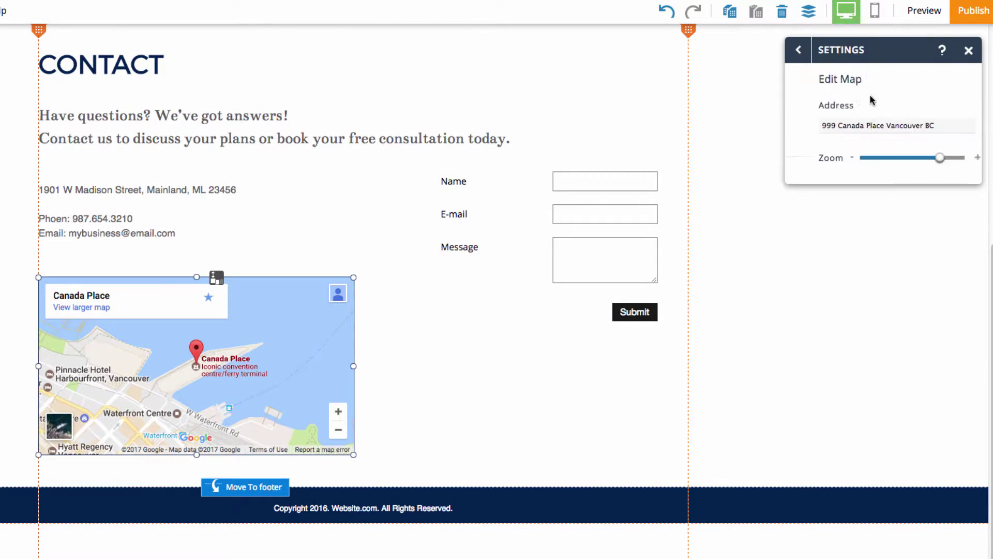
double_click(868, 127)
triple_click(868, 126)
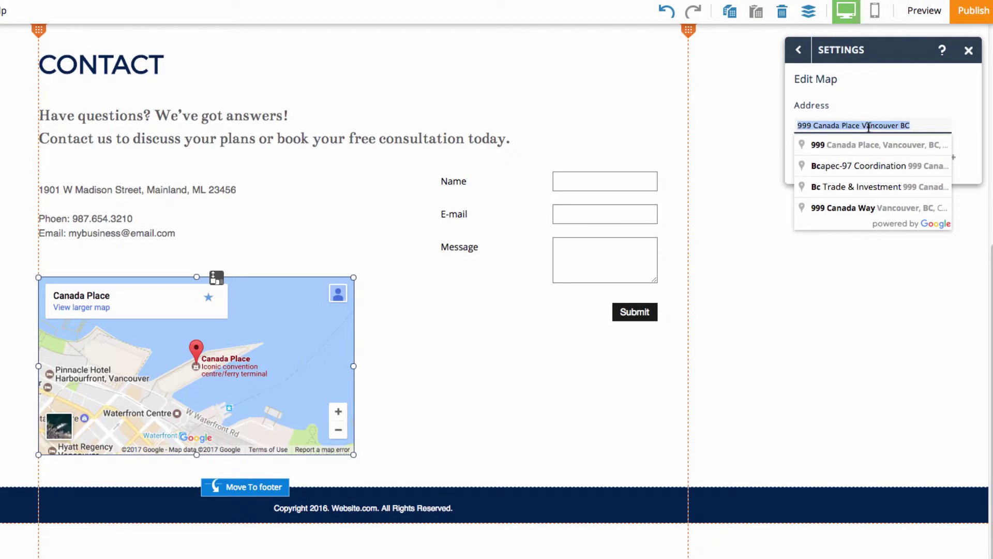
key(Down)
key(Return)
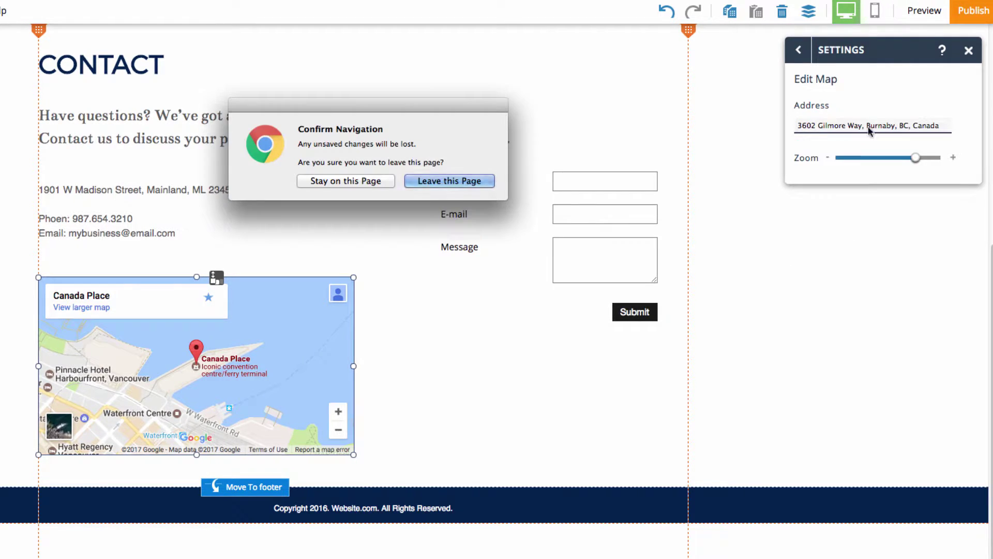
click(482, 343)
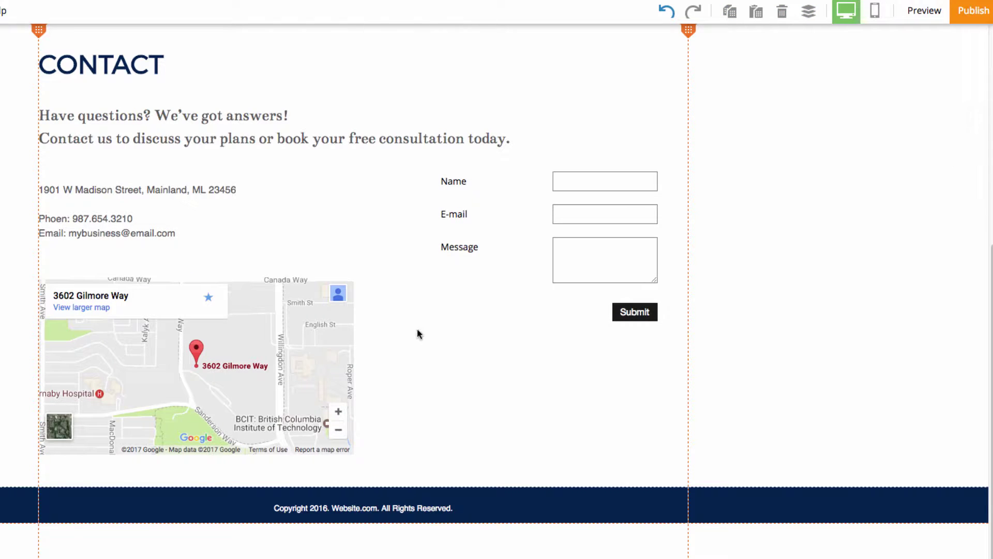
click(560, 212)
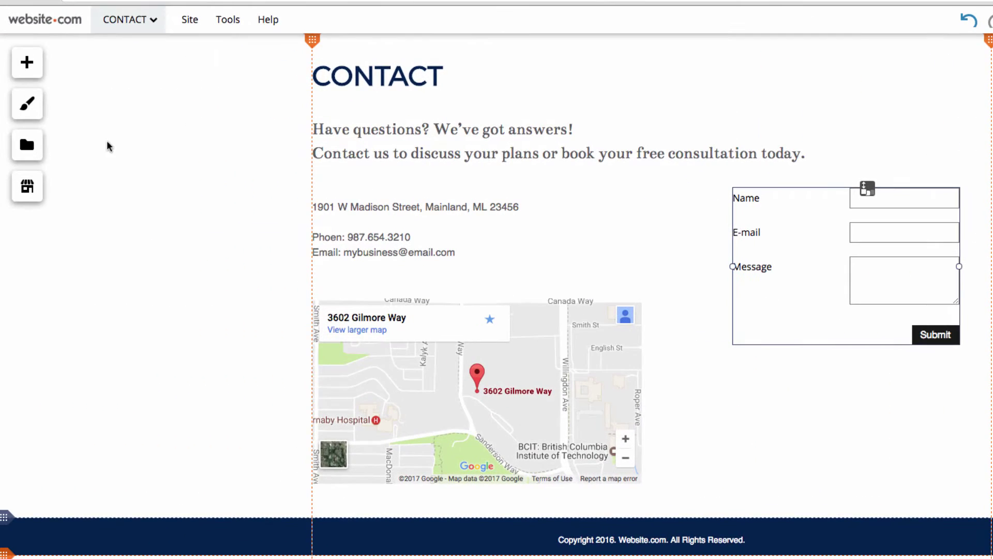
- Add the circular Facebook, Twitter and Google+ Social Link Bar and move it into the footer's right side
click(34, 75)
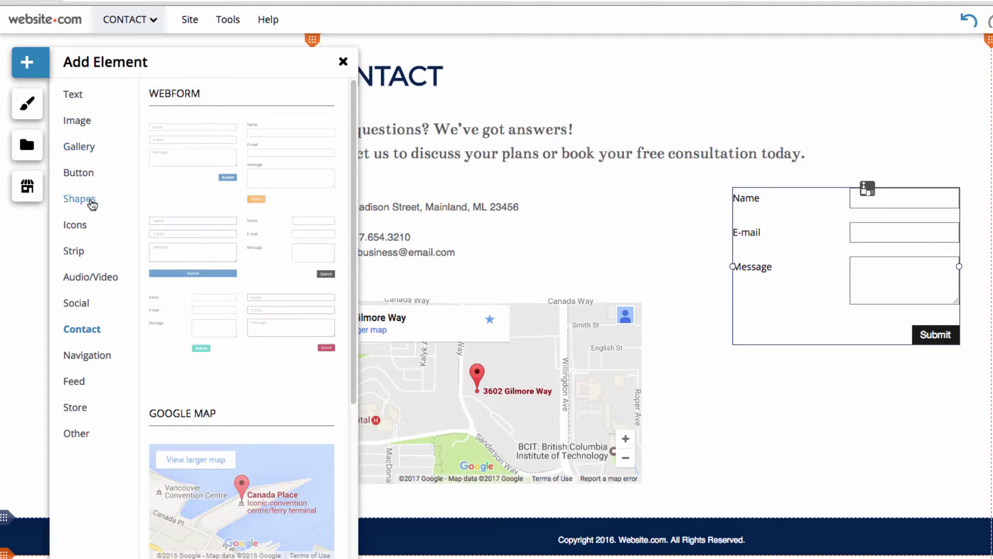
click(78, 301)
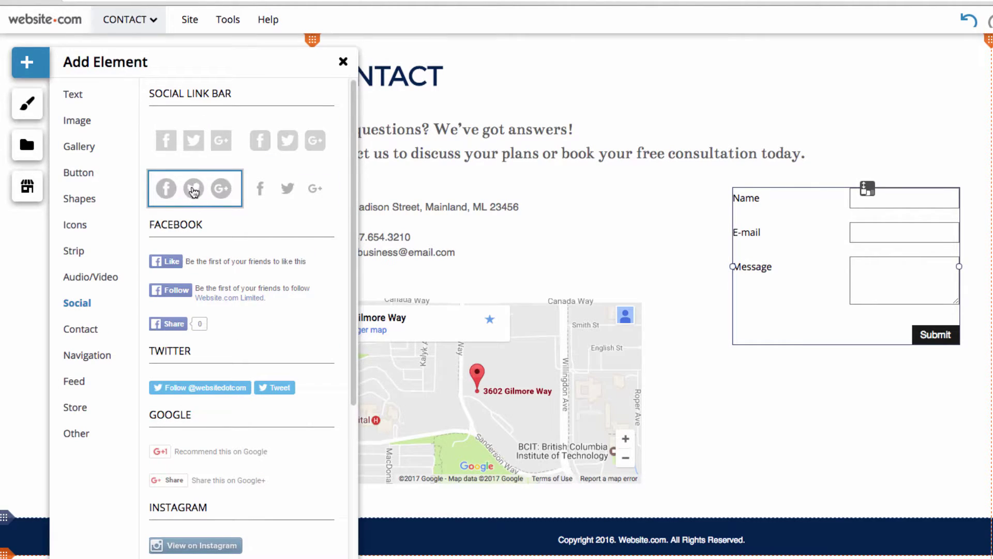
click(195, 196)
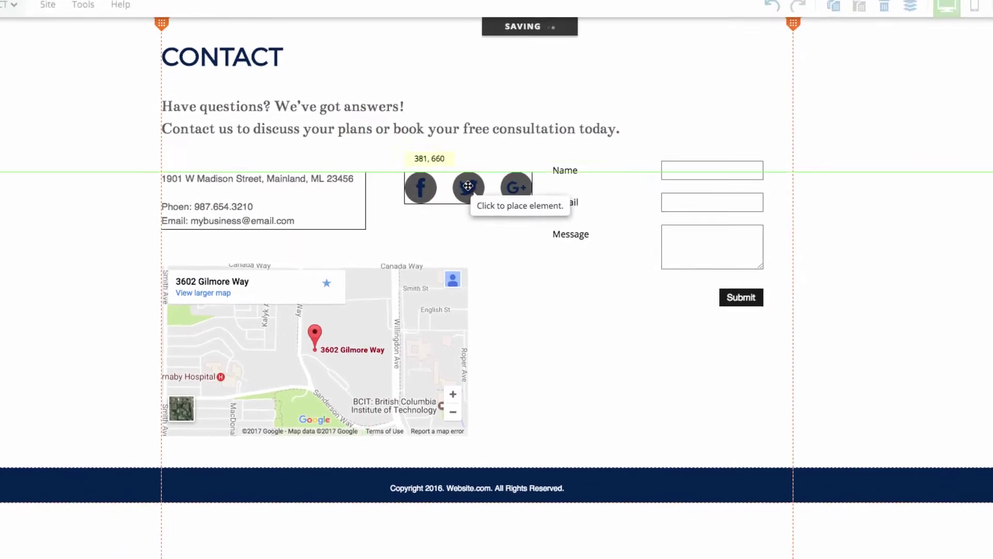
click(610, 468)
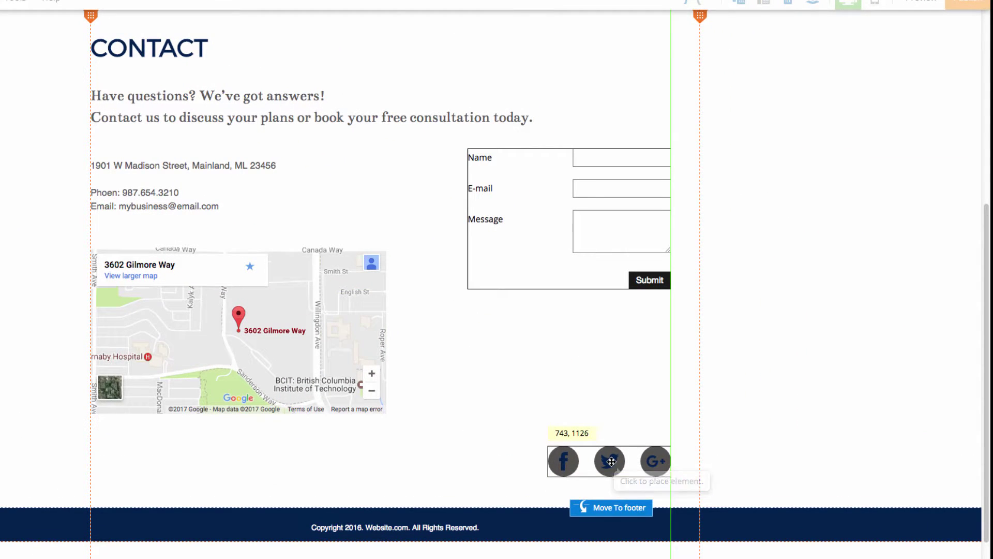
drag(611, 468, 607, 483)
click(599, 512)
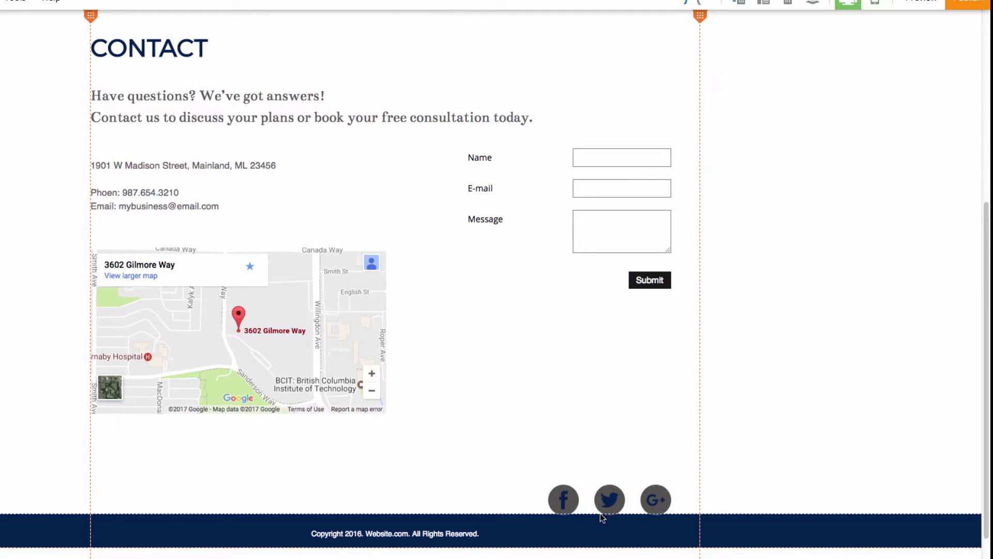
mouse_move(610, 547)
mouse_down()
mouse_move(621, 536)
mouse_move(609, 539)
mouse_up()
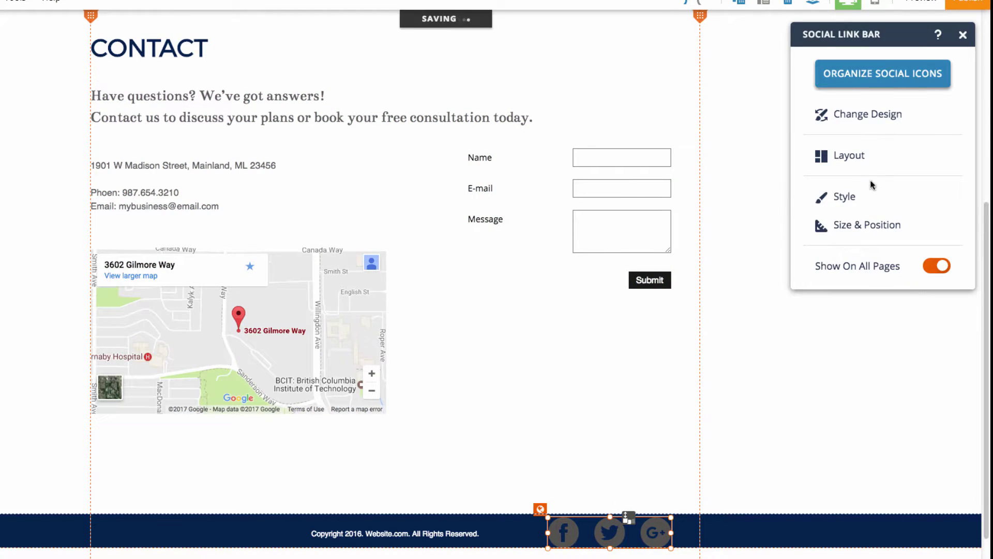
- Set the Social Link Bar icon color to white in its Style options
click(862, 196)
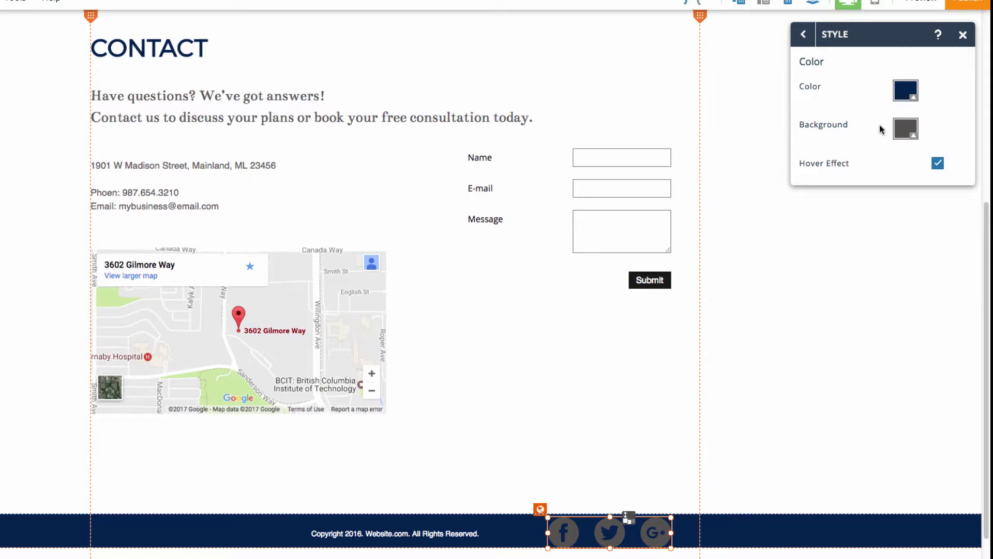
click(899, 103)
click(849, 124)
click(872, 230)
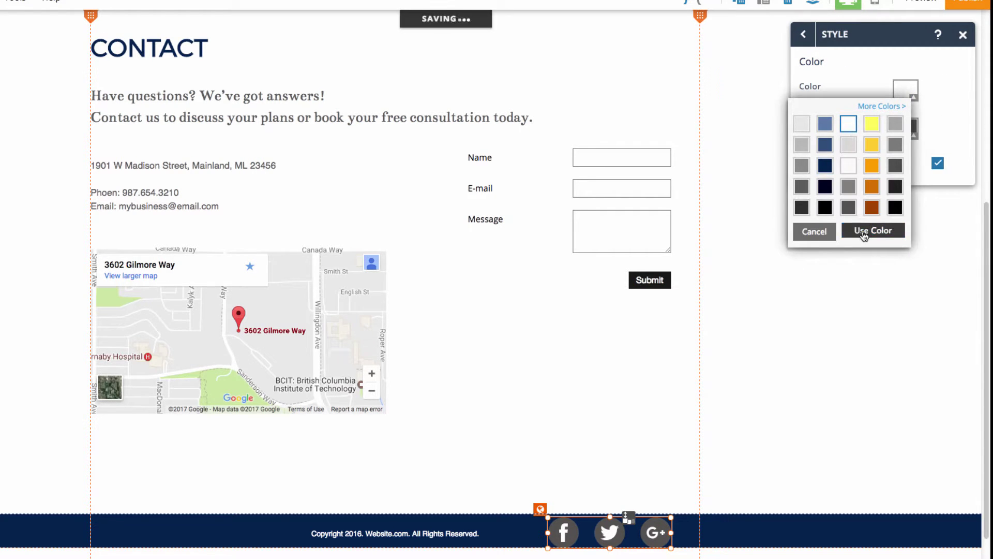
click(745, 395)
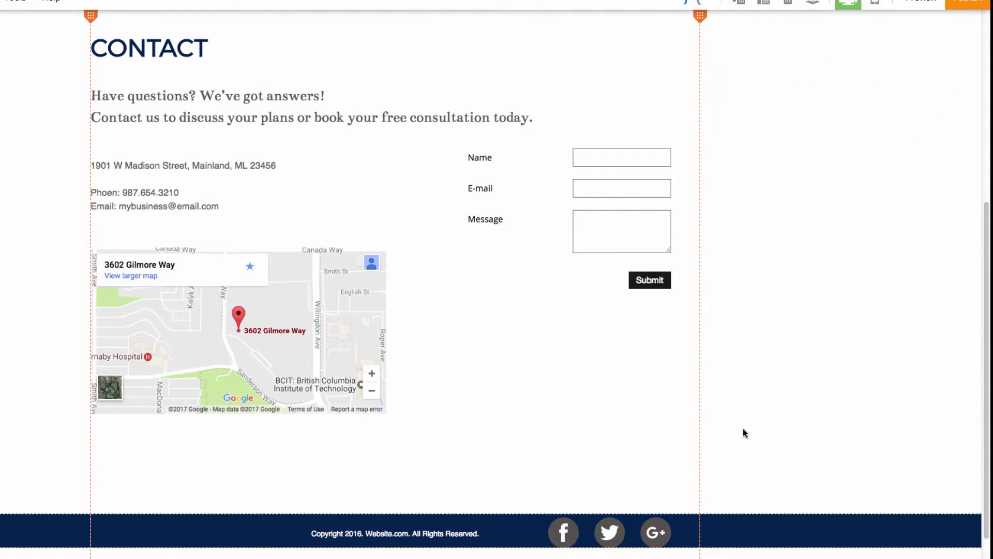
click(575, 527)
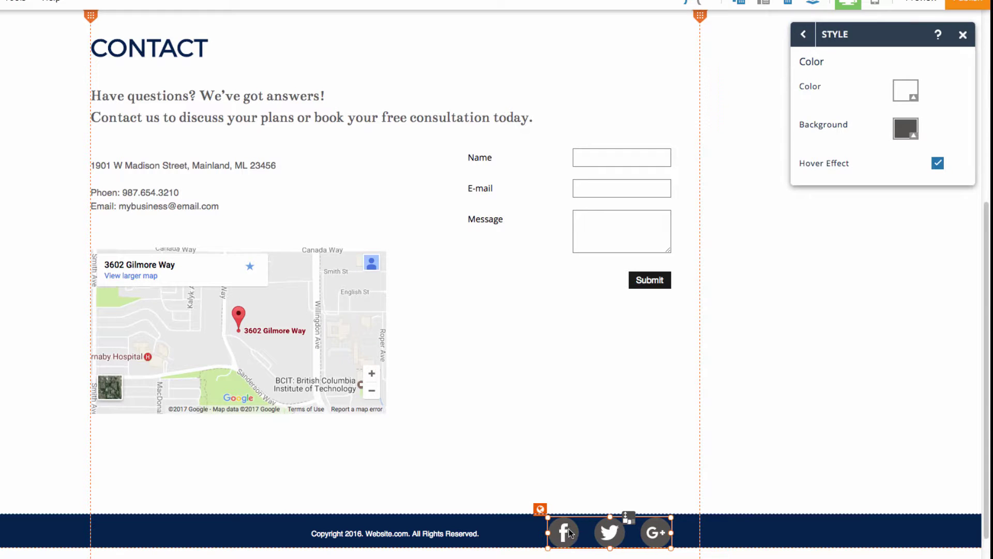
click(800, 34)
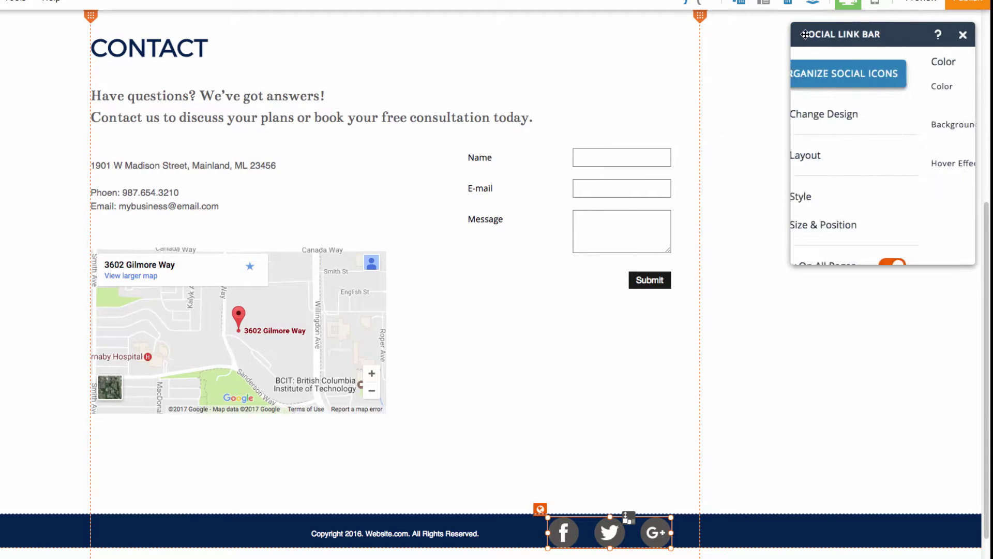
- Review the social bar's network links, then bring up the Design panel's Color Schemes list
click(880, 76)
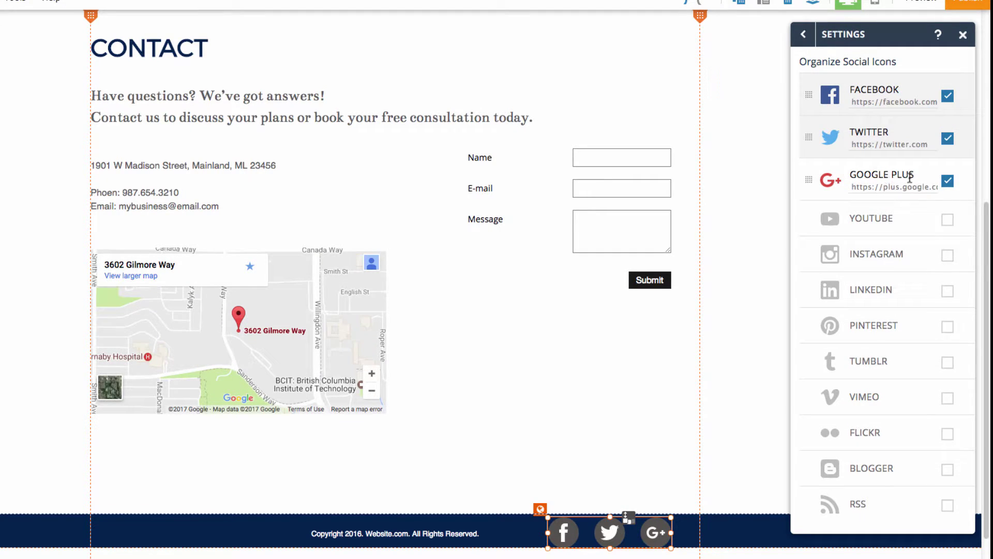
click(860, 144)
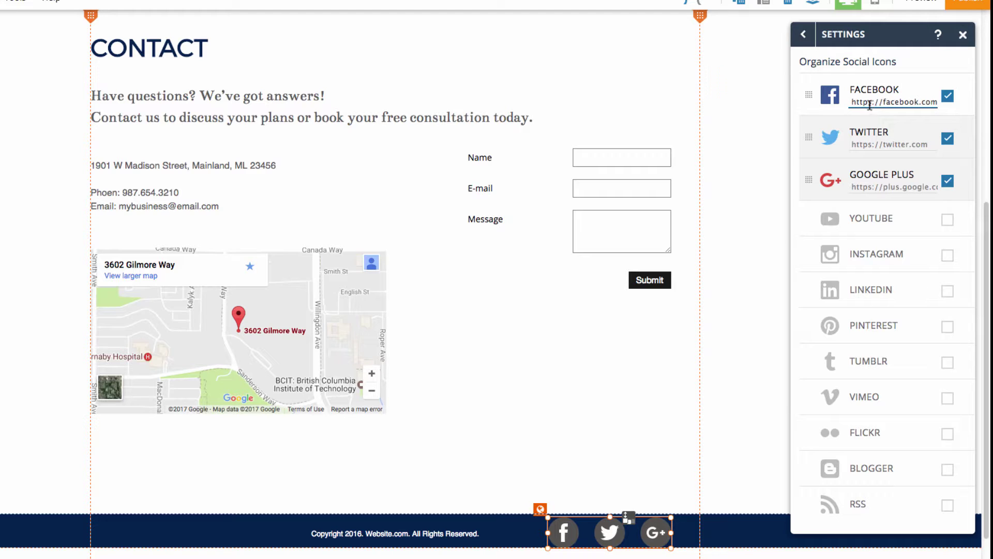
click(803, 34)
click(786, 357)
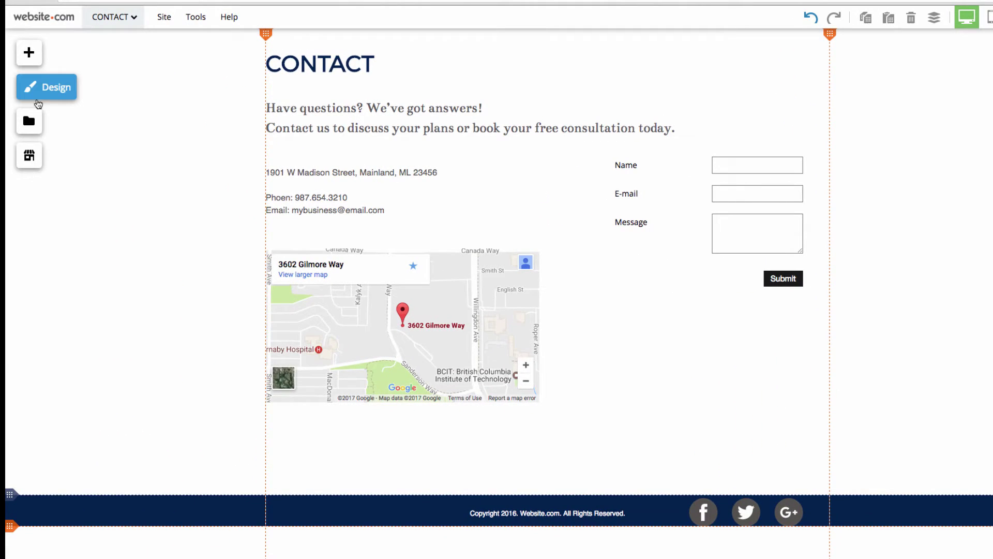
click(35, 99)
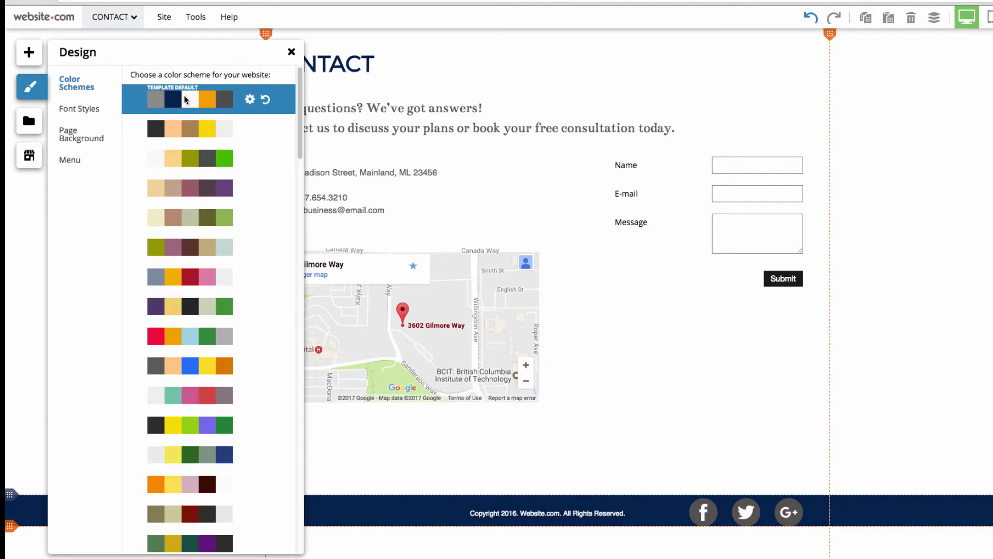
- Preview several color schemes and apply the cream, tan and olive palette to the site
click(188, 128)
click(194, 156)
click(203, 187)
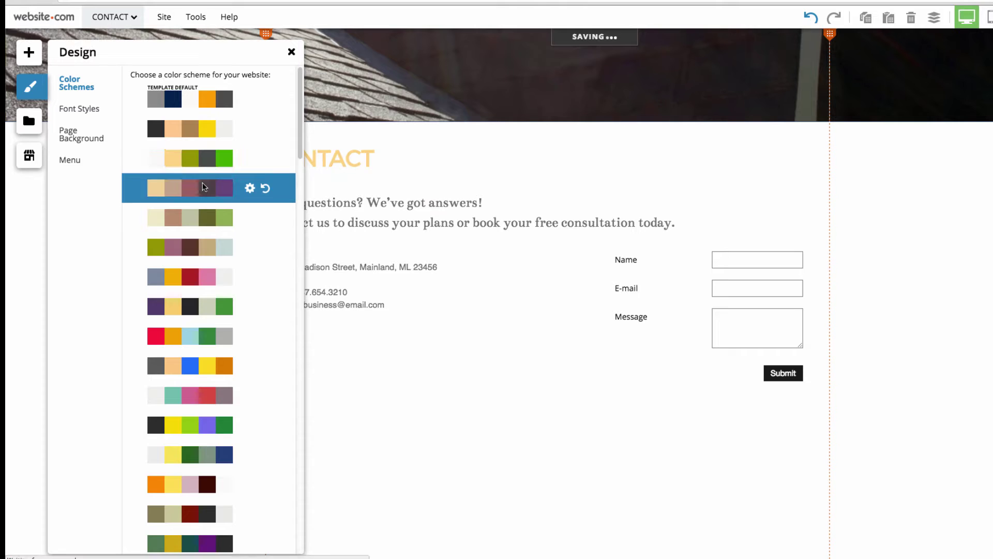
click(204, 217)
click(199, 237)
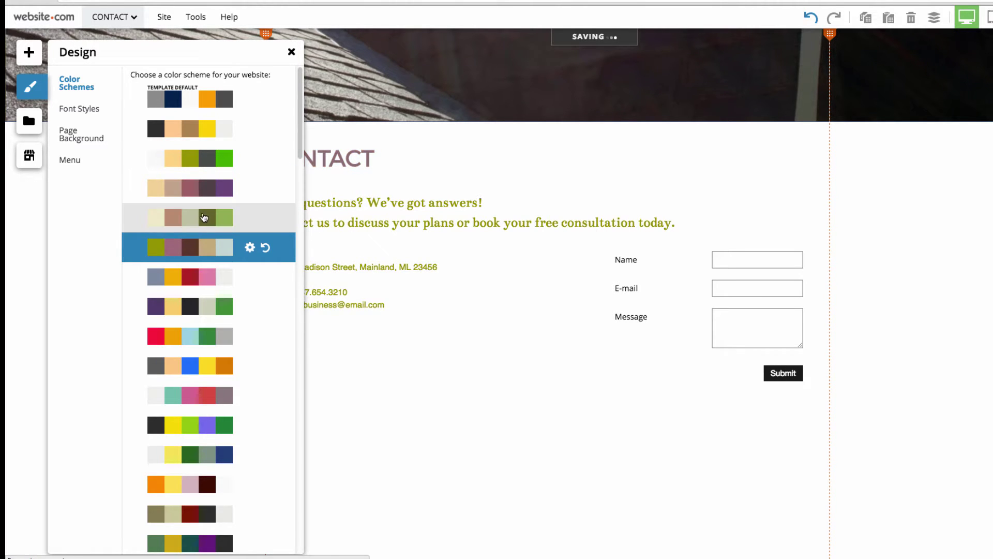
click(205, 217)
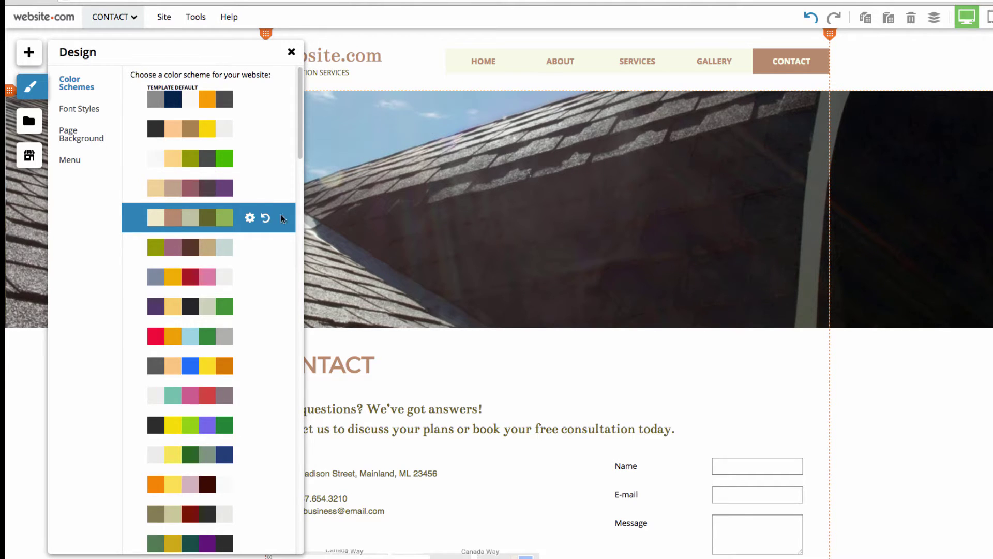
click(543, 386)
- Switch from the Contact page to the Home page and deselect the hero image strip
click(114, 16)
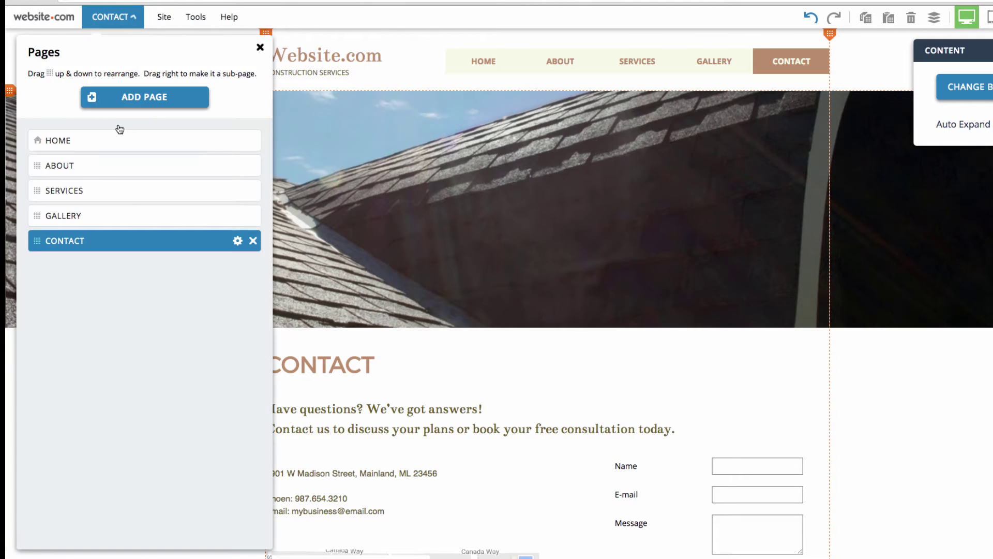
click(112, 140)
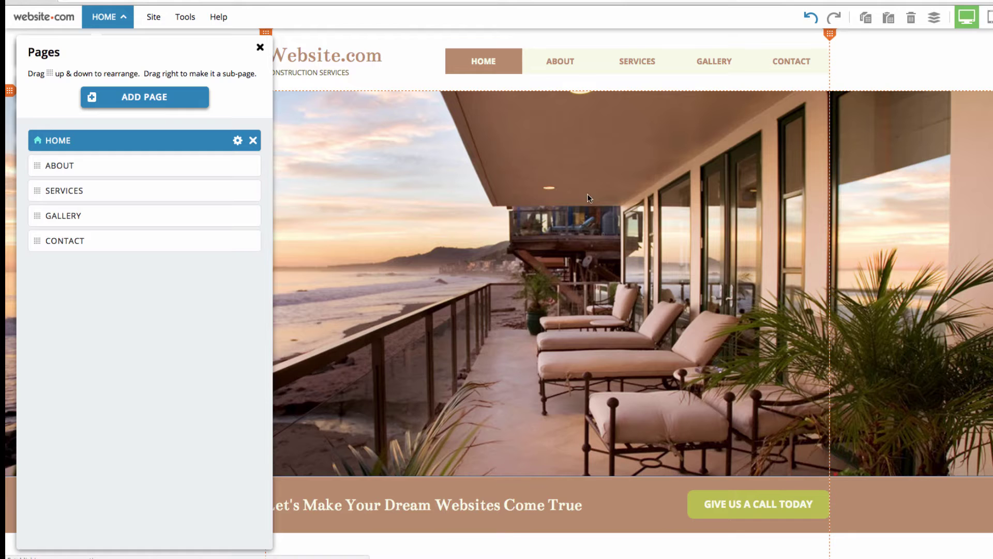
click(757, 208)
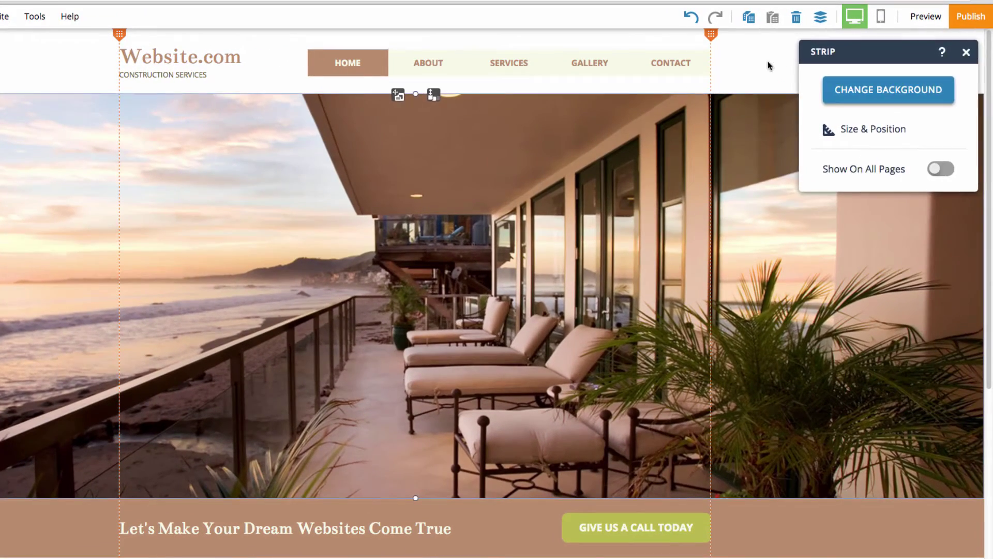
click(865, 67)
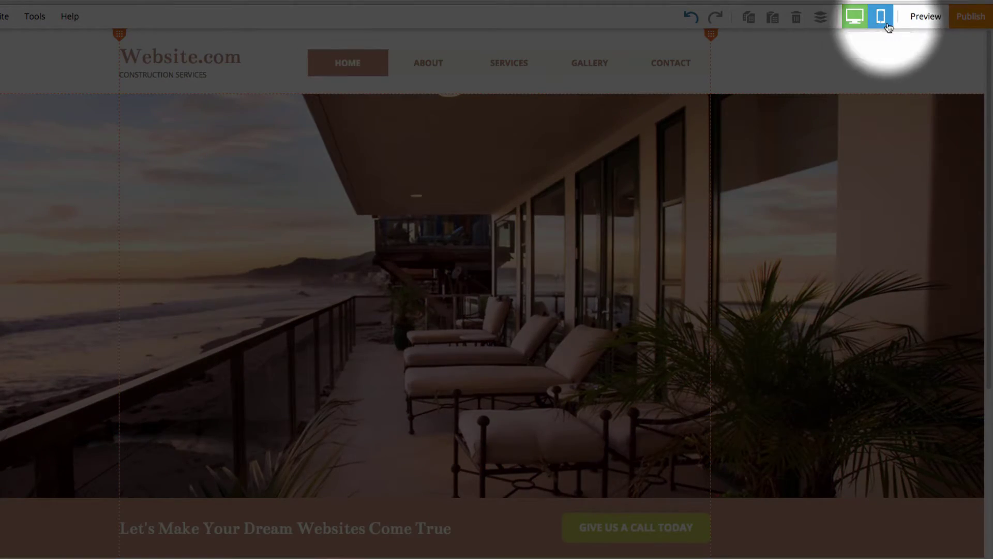
- Switch to the mobile layout and dismiss the mobile tutorial message
click(880, 19)
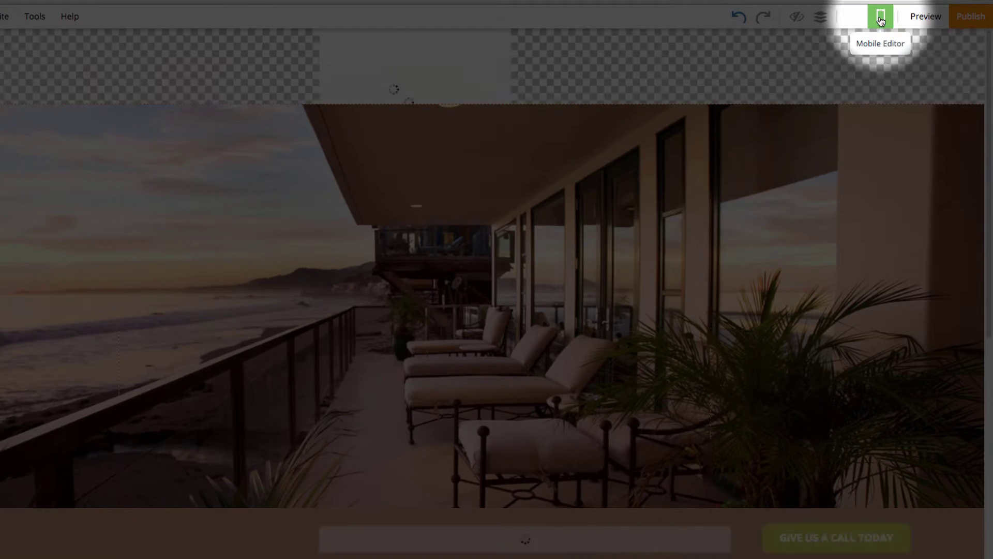
scroll(406, 184, down, 10)
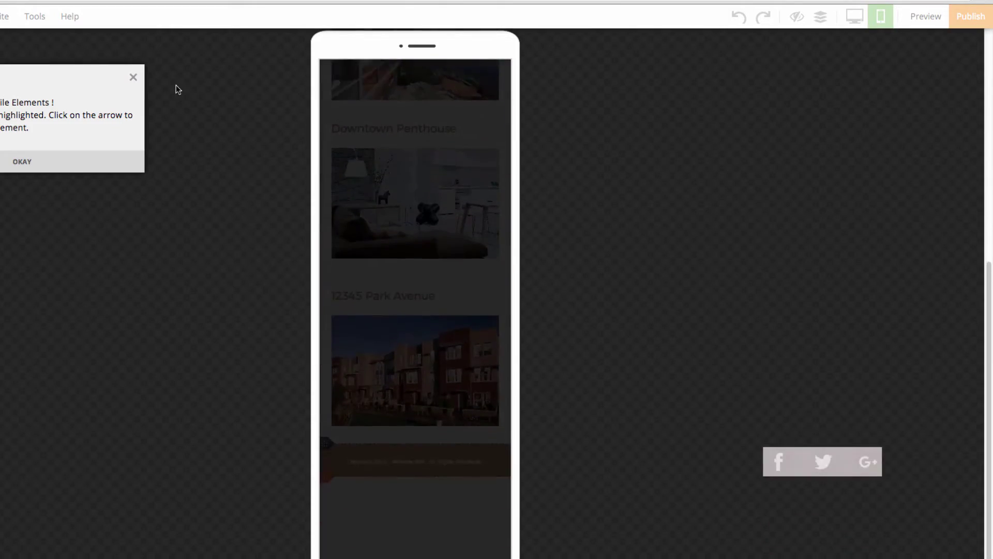
click(133, 78)
scroll(718, 392, up, 10)
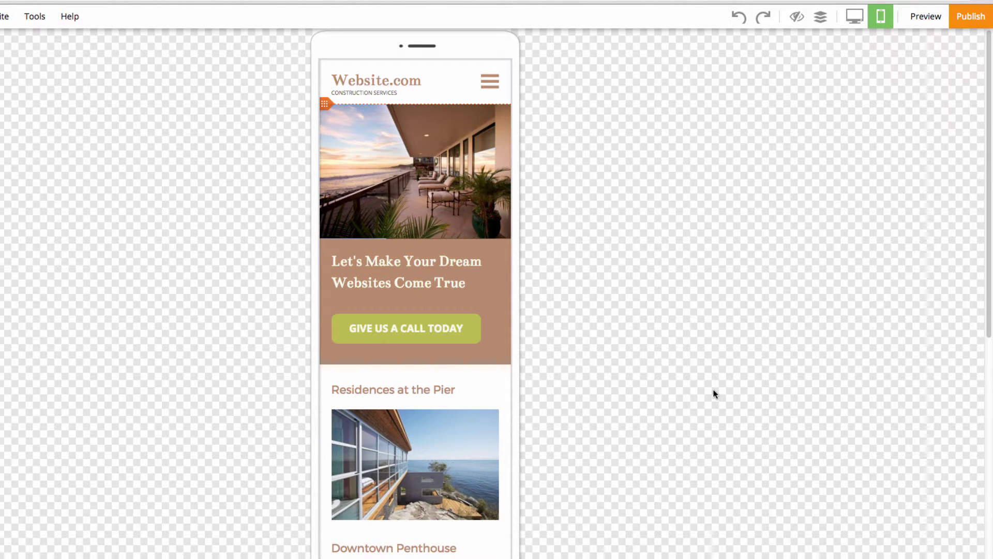
scroll(715, 394, down, 6)
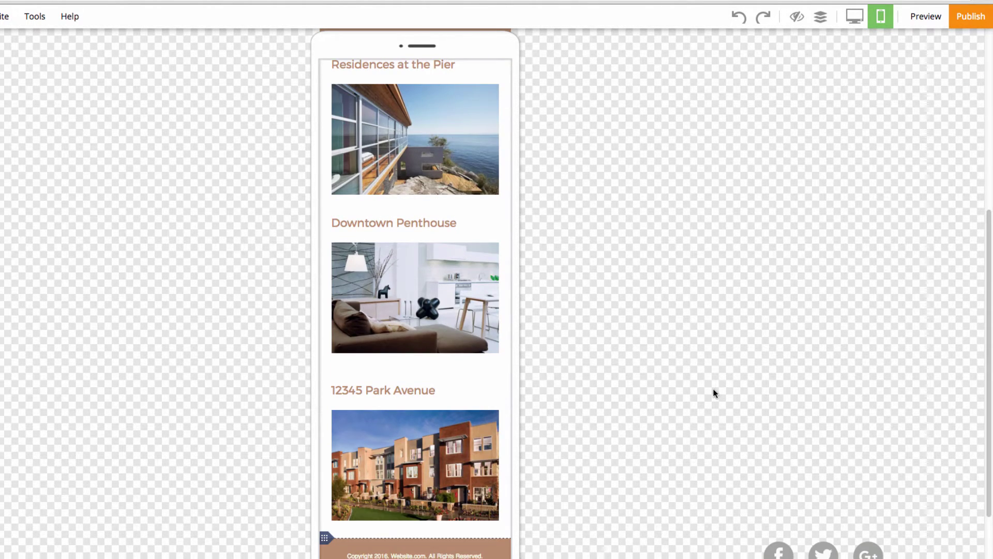
scroll(712, 365, down, 3)
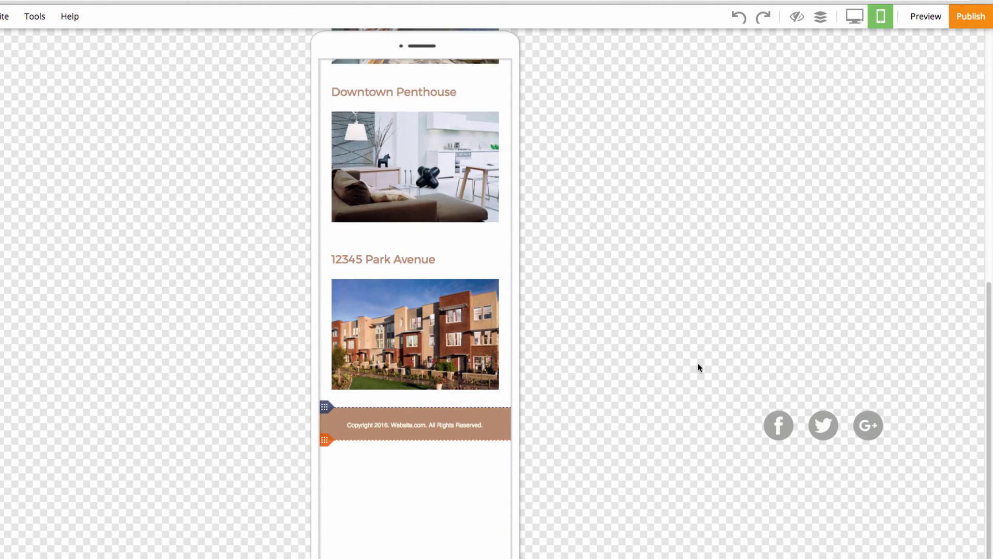
scroll(698, 367, up, 9)
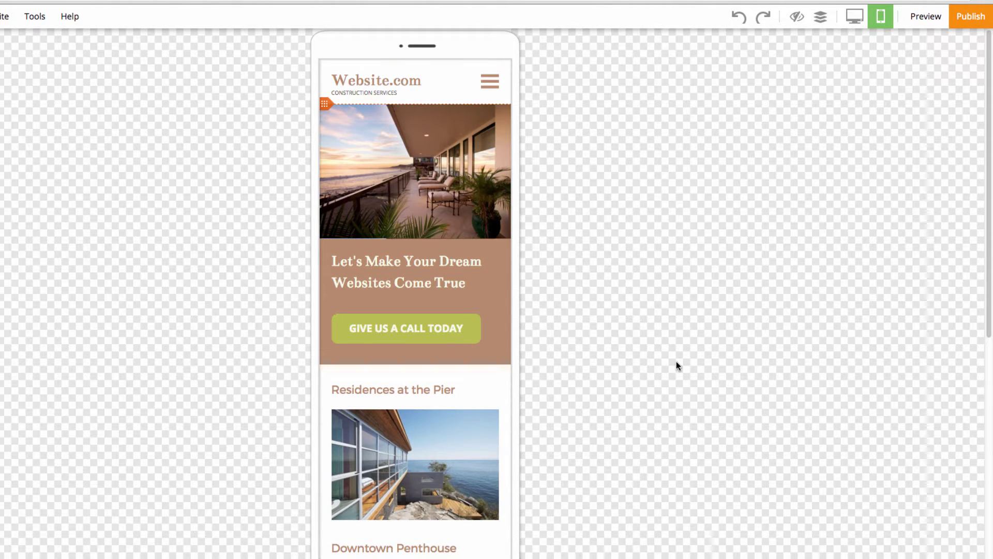
scroll(676, 364, down, 9)
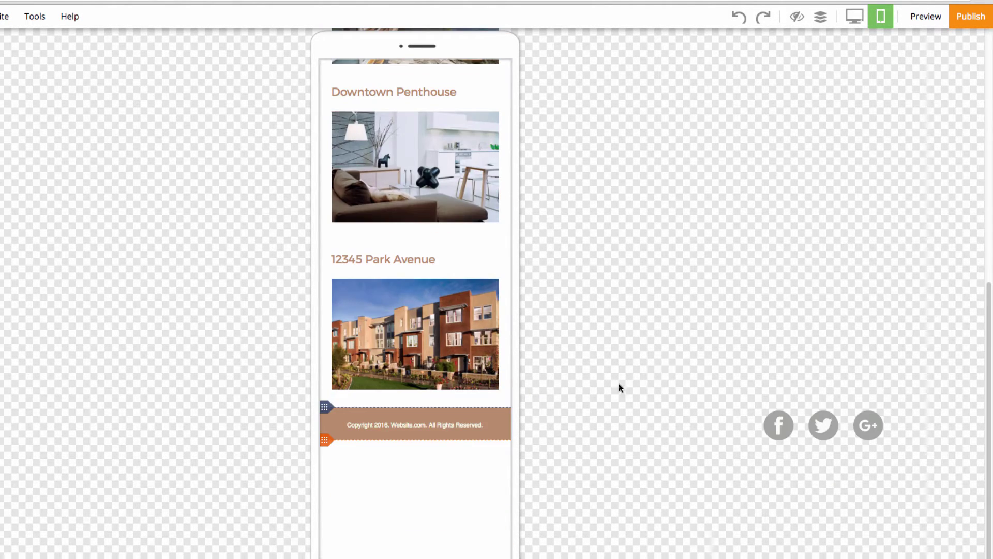
- Make the mobile footer 76 px tall and move the social icons into it
drag(326, 441, 329, 475)
drag(815, 428, 413, 458)
scroll(678, 414, up, 15)
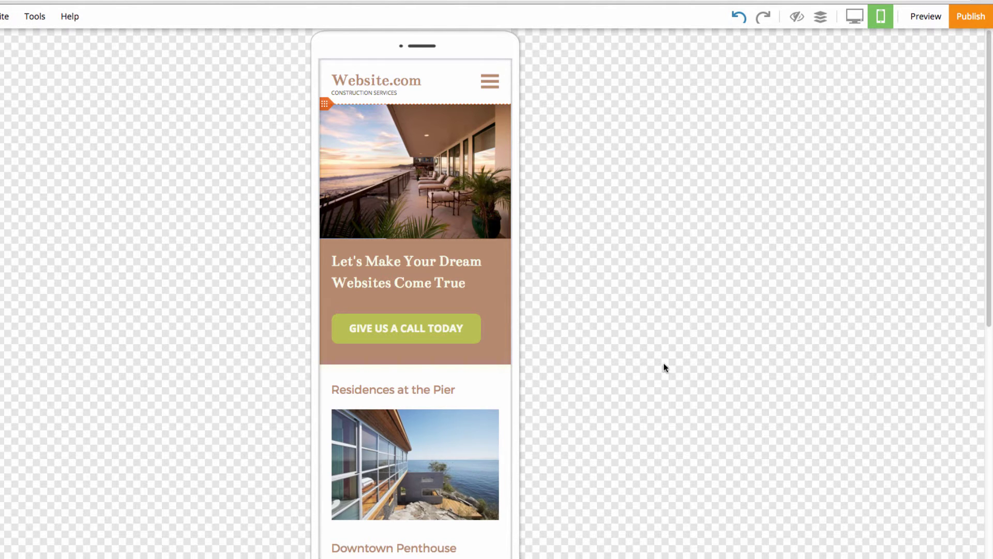
click(975, 29)
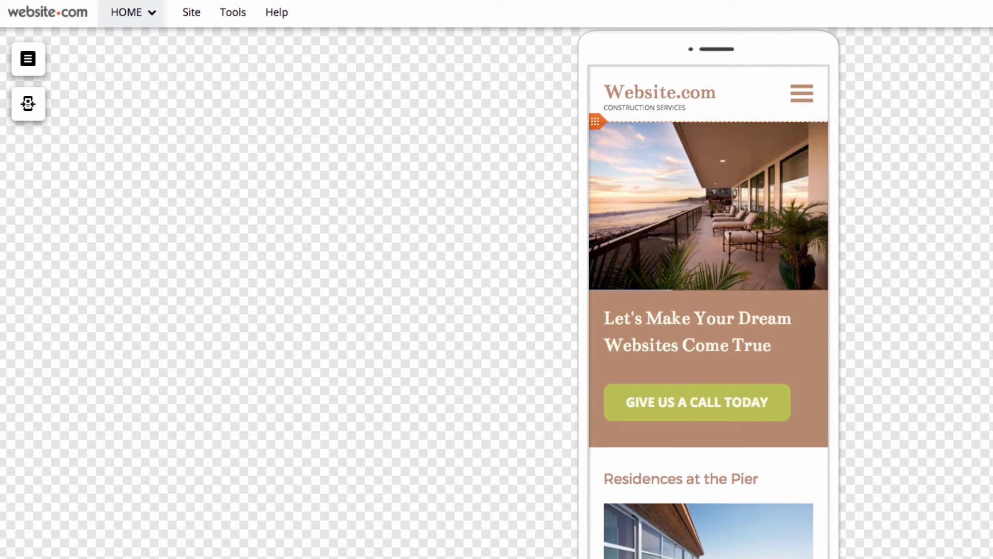
- Enable and confirm mobile view for all pages: Home, About, Services, Gallery and Contact
click(152, 16)
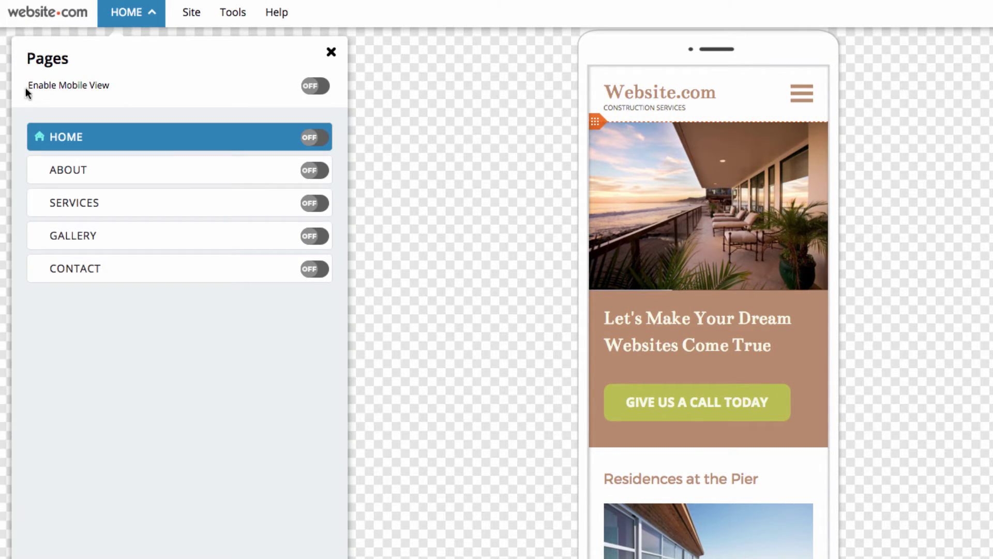
click(315, 86)
right_click(310, 91)
click(856, 407)
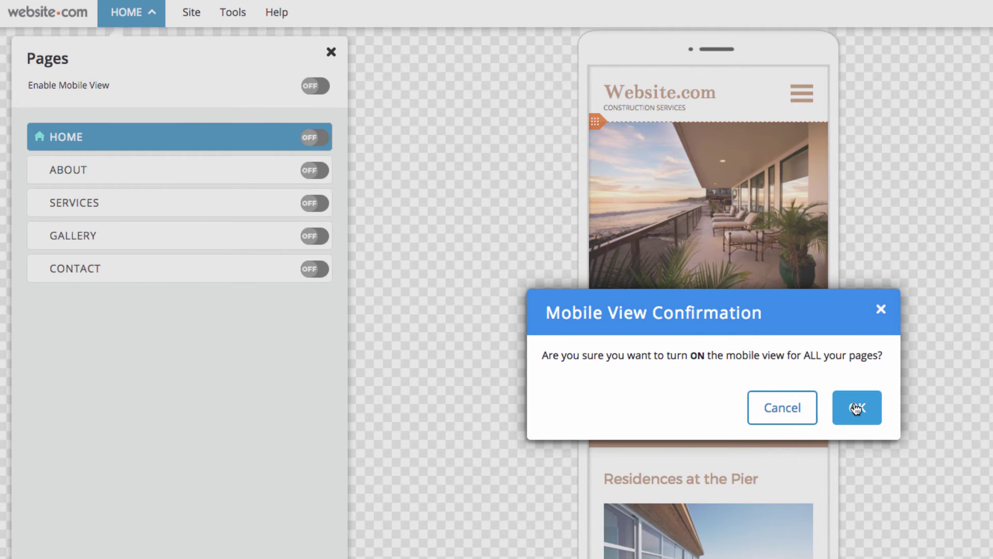
click(857, 407)
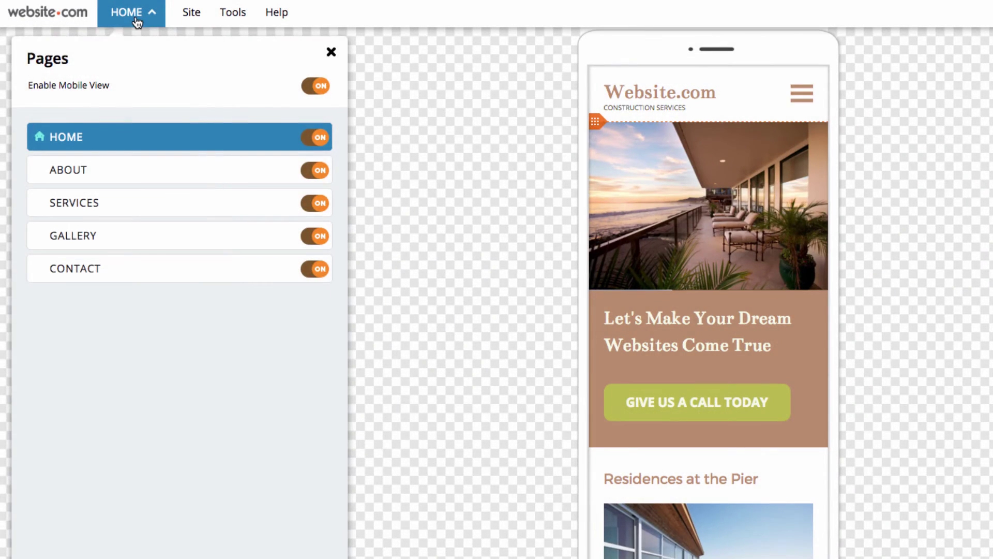
click(137, 21)
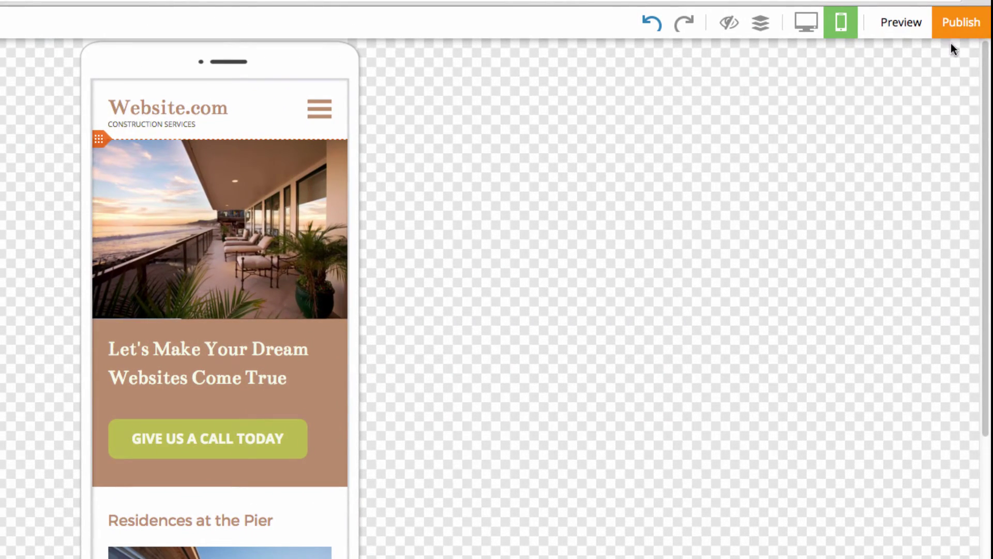
- Choose All Pages from the publishing options to bring up the Publish All Pages confirmation
click(950, 32)
click(804, 80)
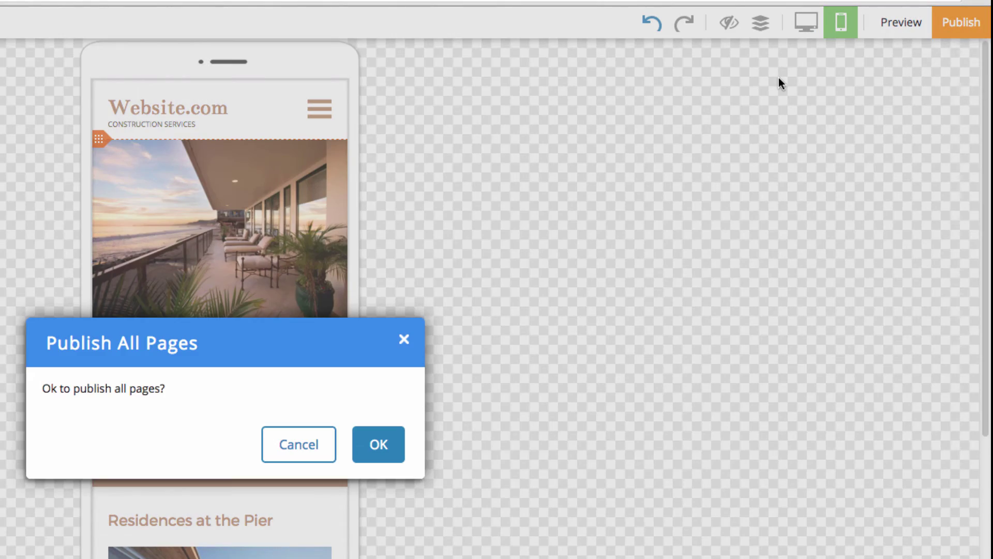